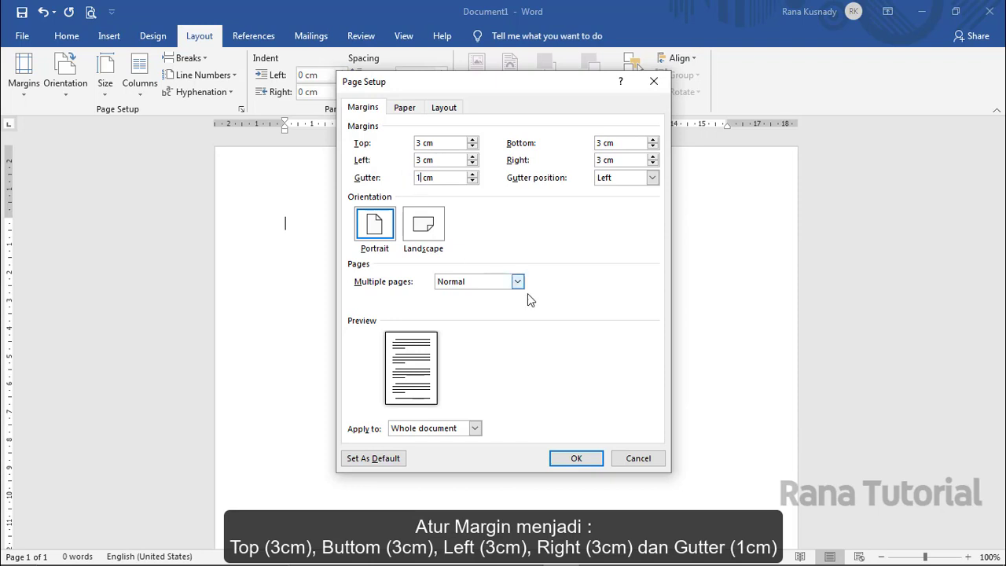
- Confirm the 3 cm margins on all sides with the 1 cm gutter
left_click(576, 460)
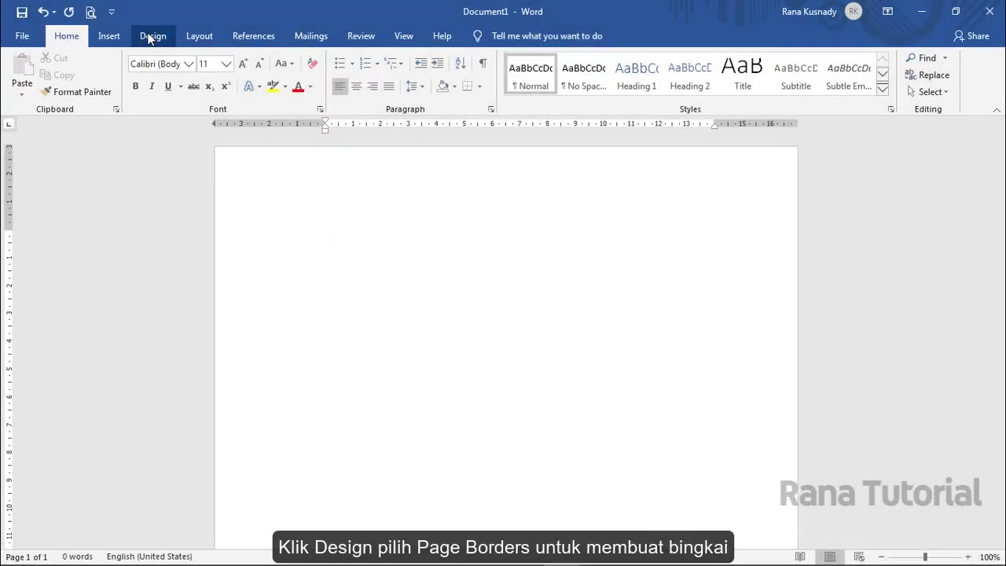
- Choose the blue square art from the Art list in Page Borders
left_click(152, 36)
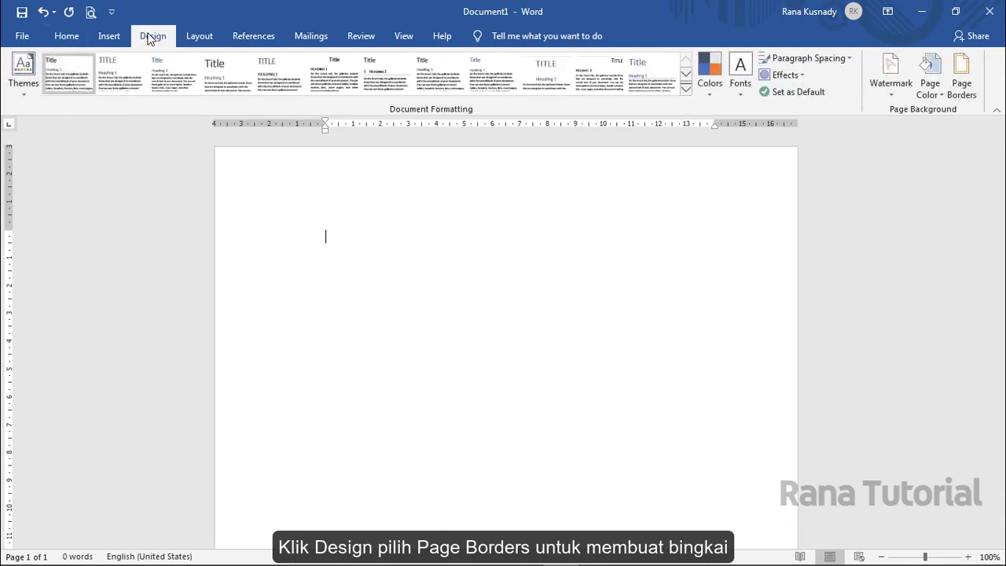
left_click(963, 82)
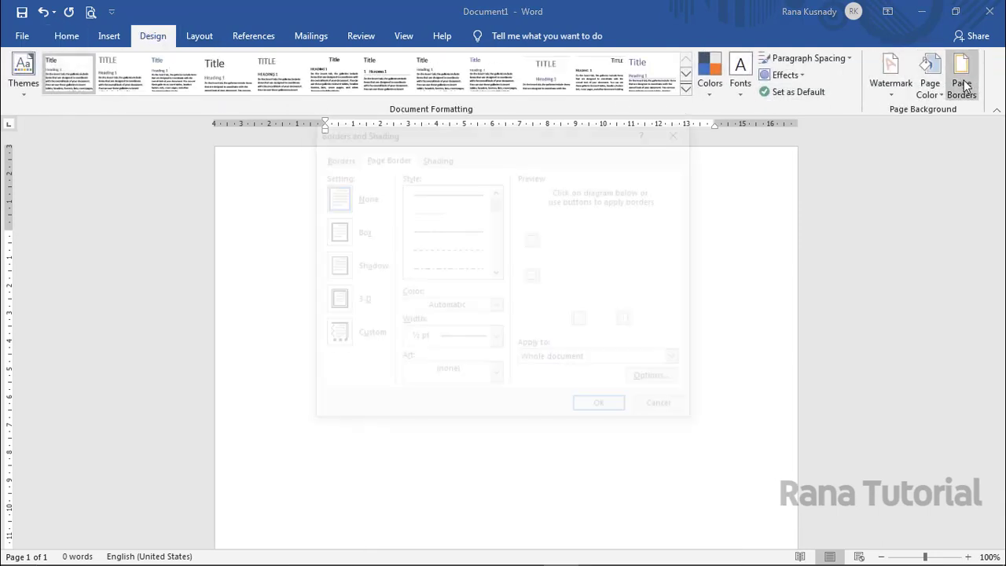
left_click(496, 376)
left_click(497, 478)
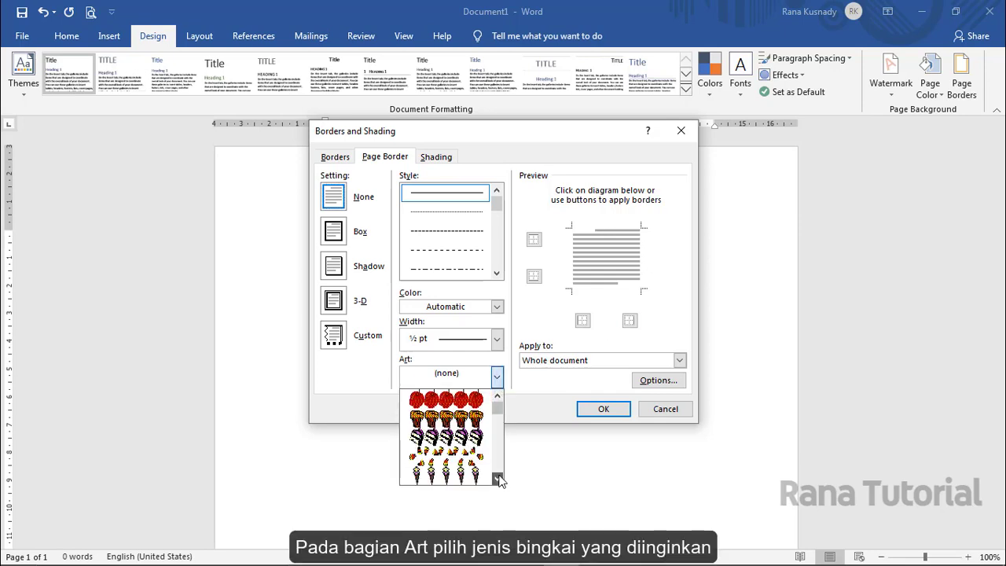
left_click_drag(497, 478, 496, 478)
left_click(496, 478)
left_click(497, 478)
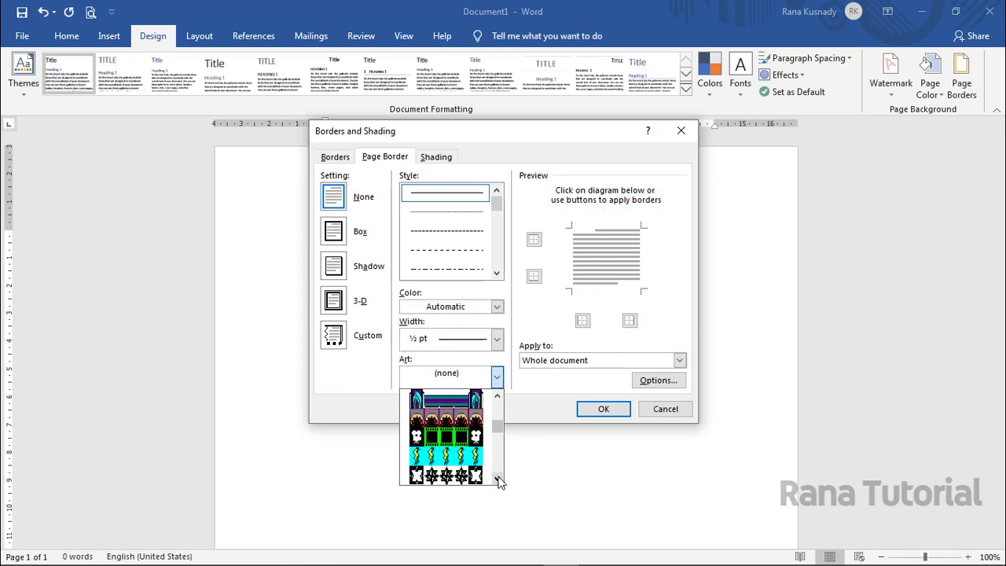
left_click(496, 478)
left_click(497, 478)
left_click(497, 478)
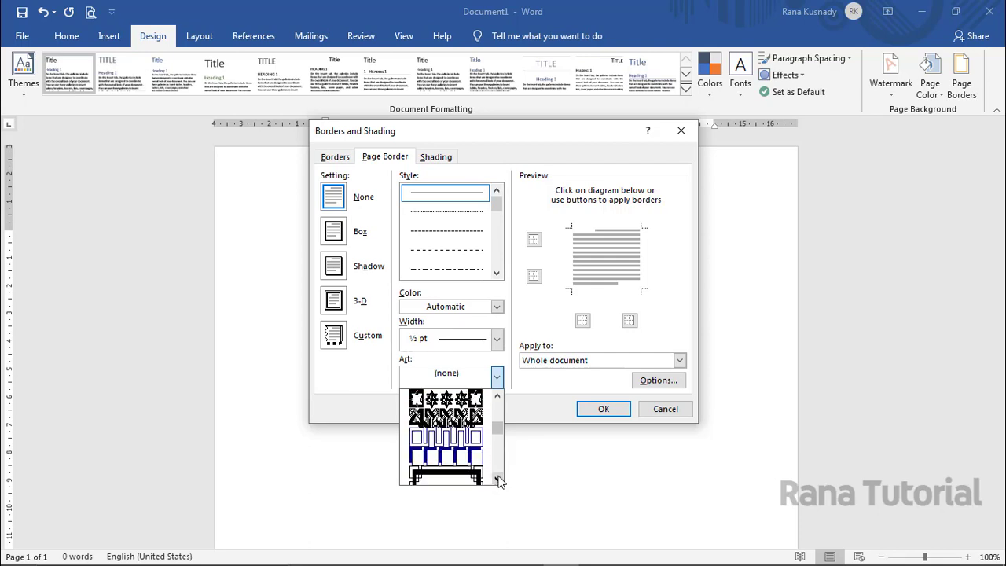
left_click(497, 478)
left_click(474, 477)
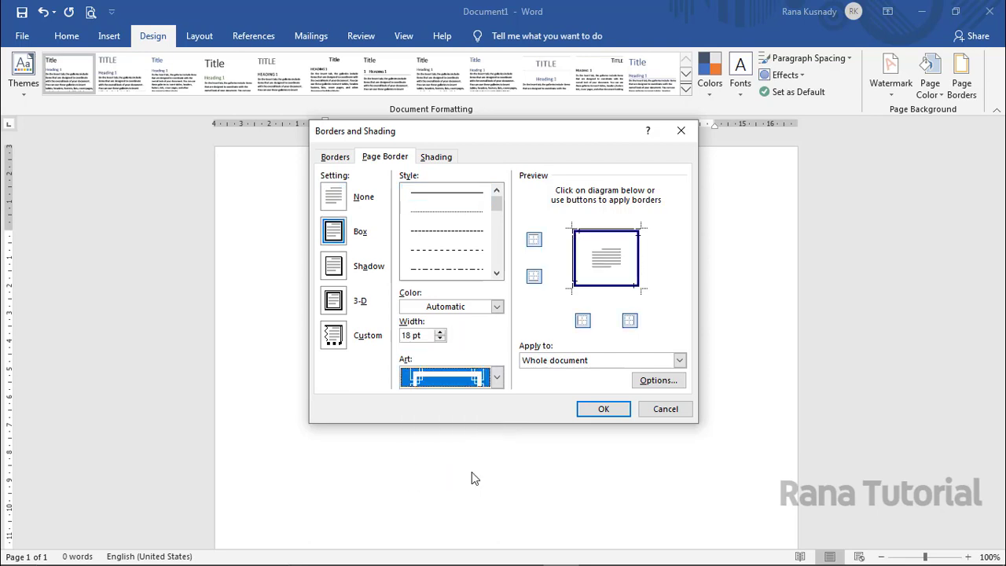
- Increase the art border width to 30 pt
left_click(440, 332)
left_click(440, 332)
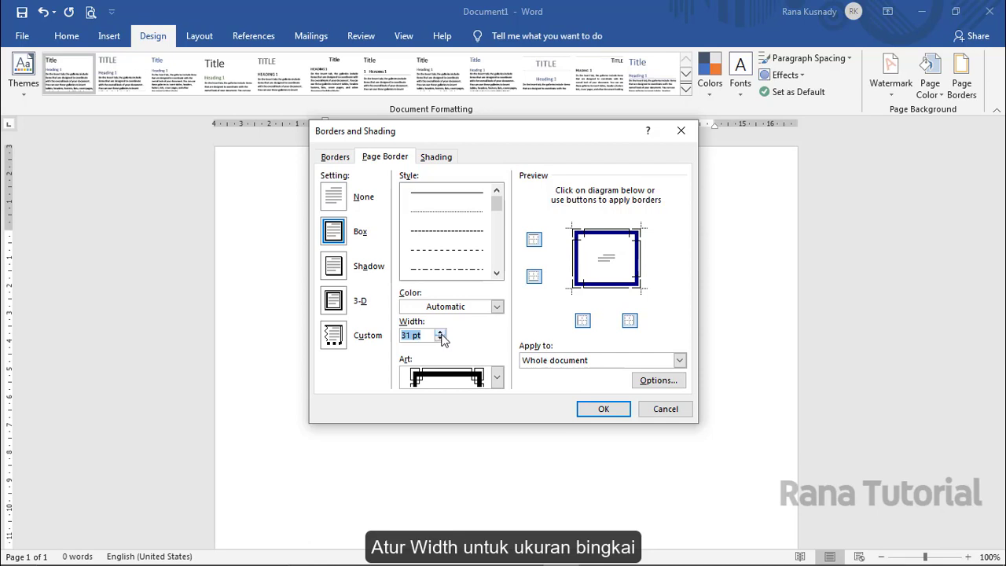
left_click(679, 383)
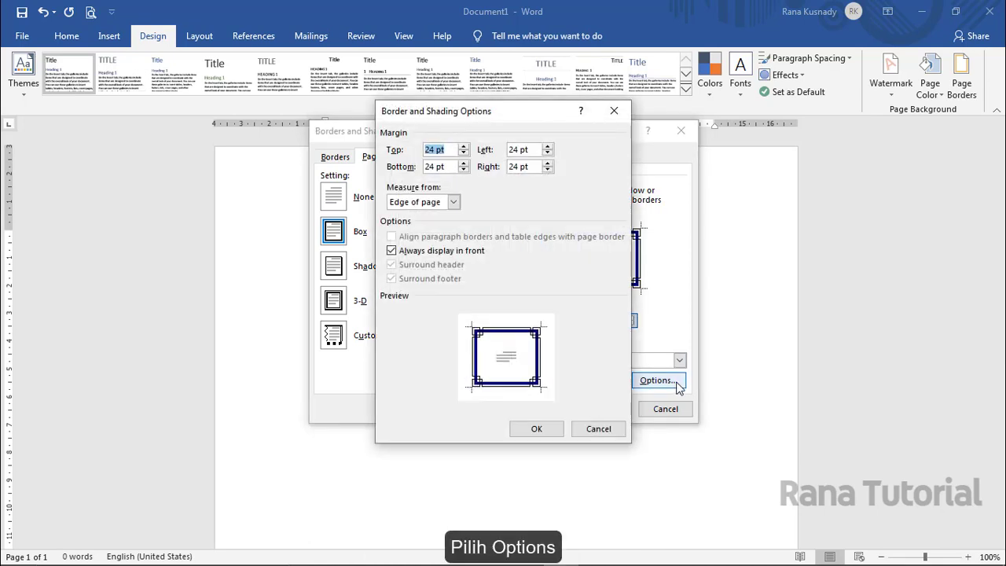
- Measure the border from text with 4 pt margins on every side, and apply it
left_click(453, 202)
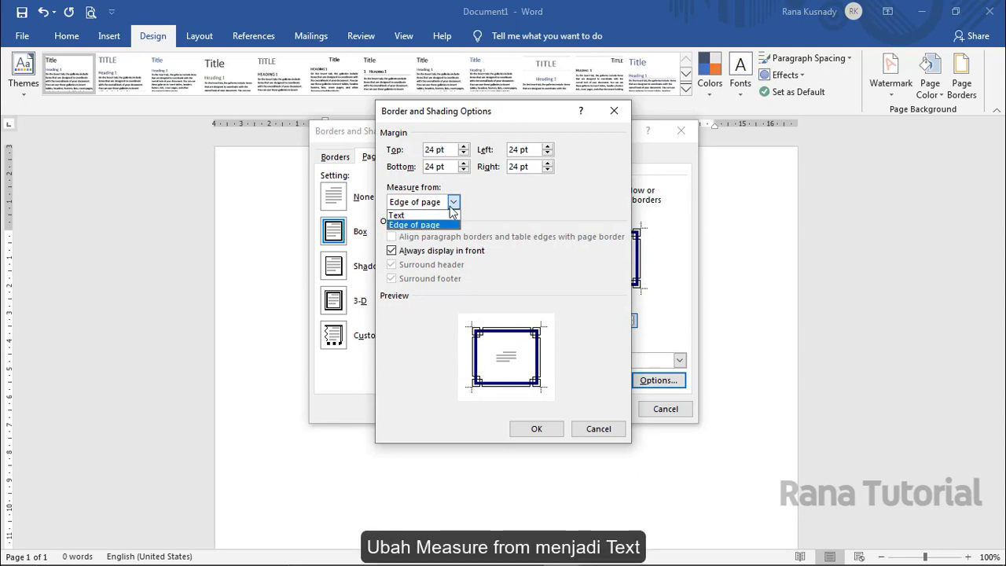
left_click(435, 213)
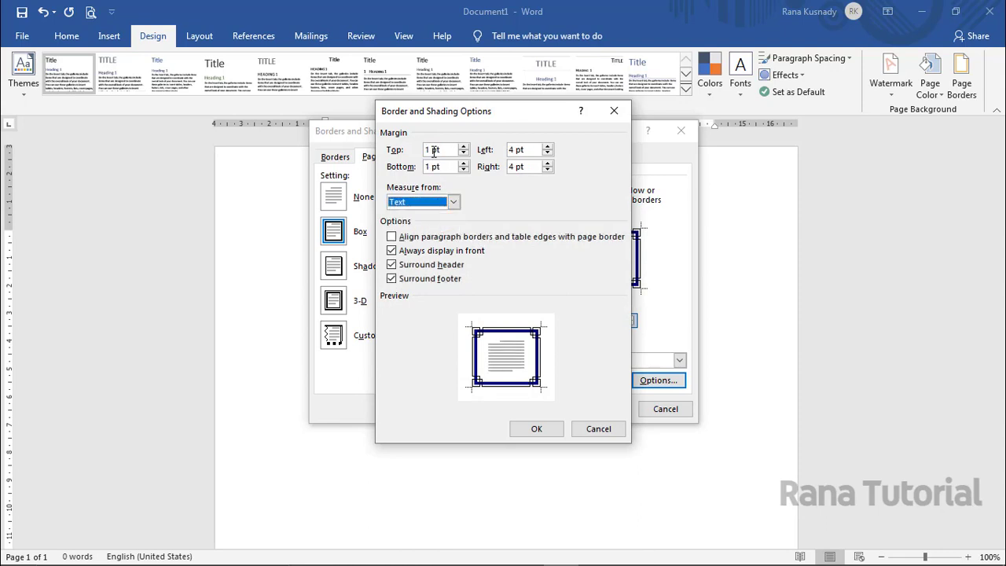
left_click_drag(430, 149, 422, 149)
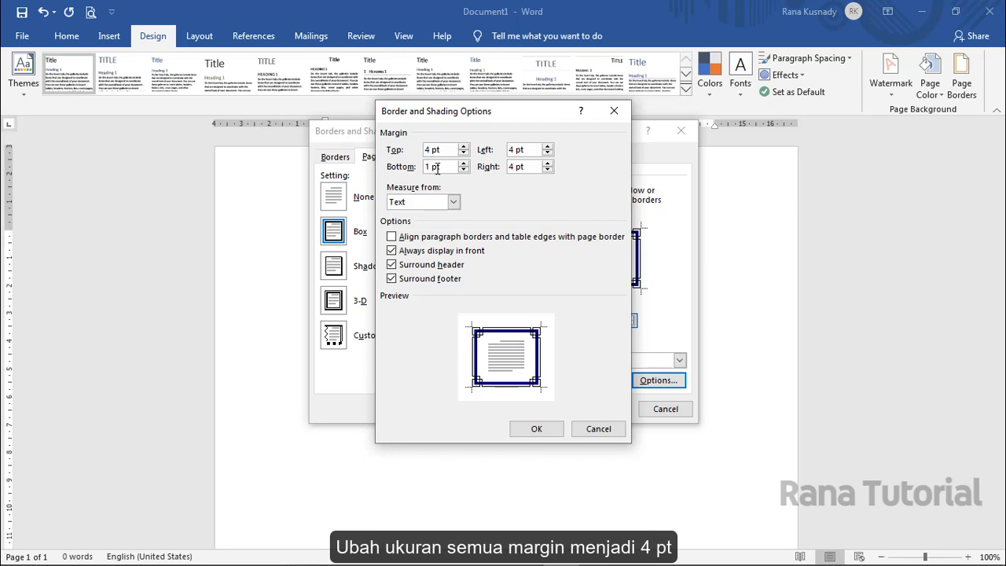
left_click_drag(430, 165, 423, 165)
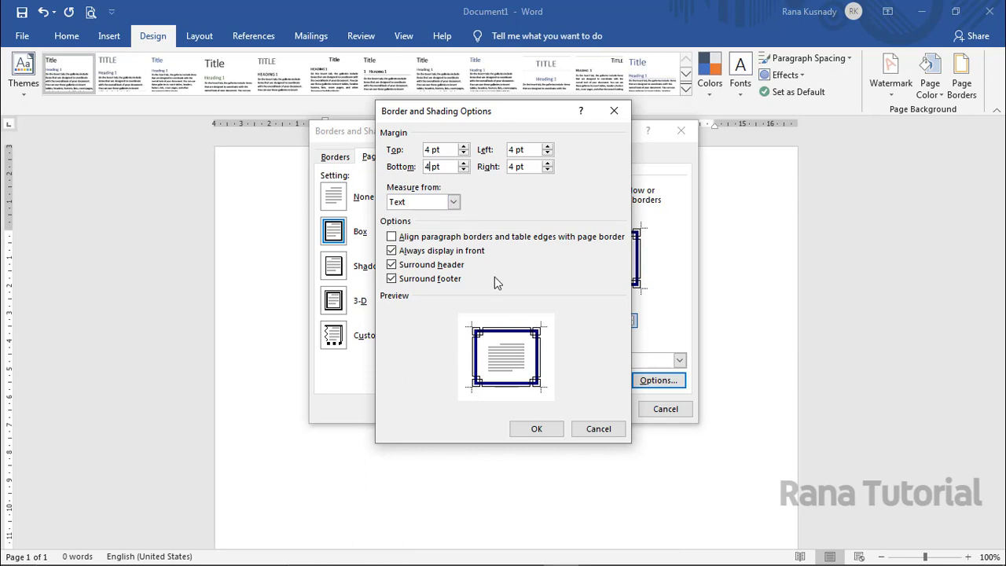
left_click(552, 427)
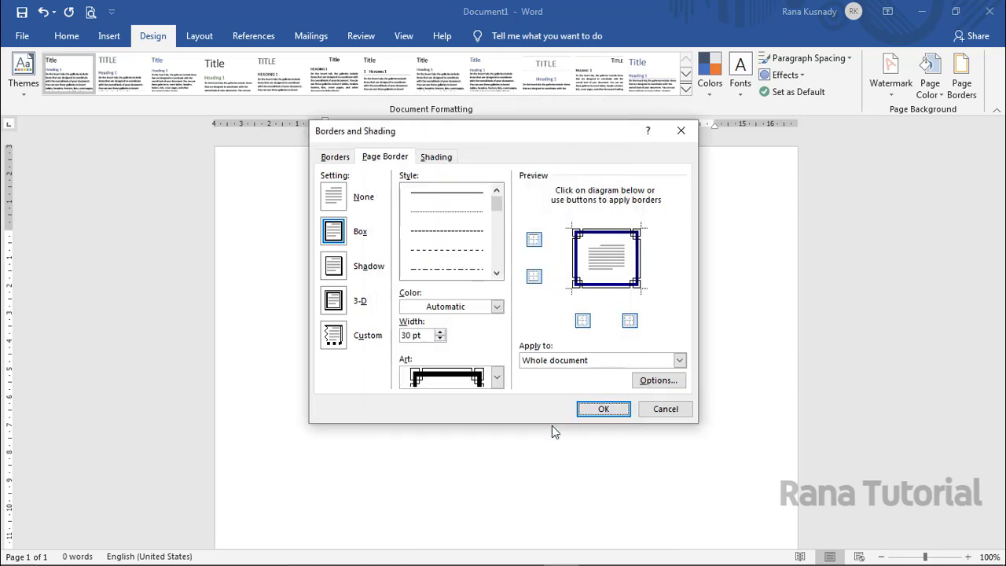
left_click(604, 410)
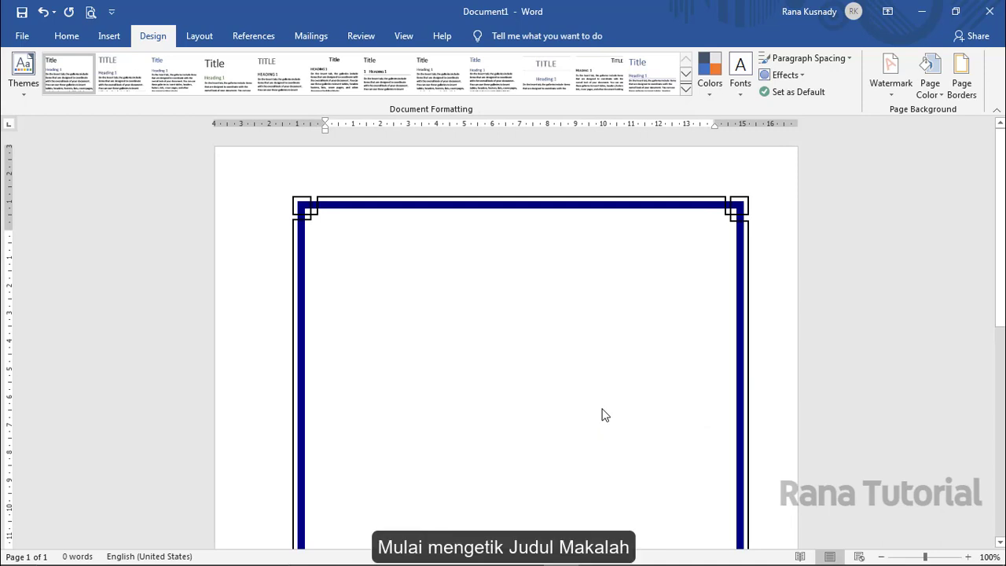
- Type the title 'PENINGKATAN SEBUAH PRESTASI BELAJAR … KELOMPOK DAN BIMBEL' at the page top
type("PENINGK")
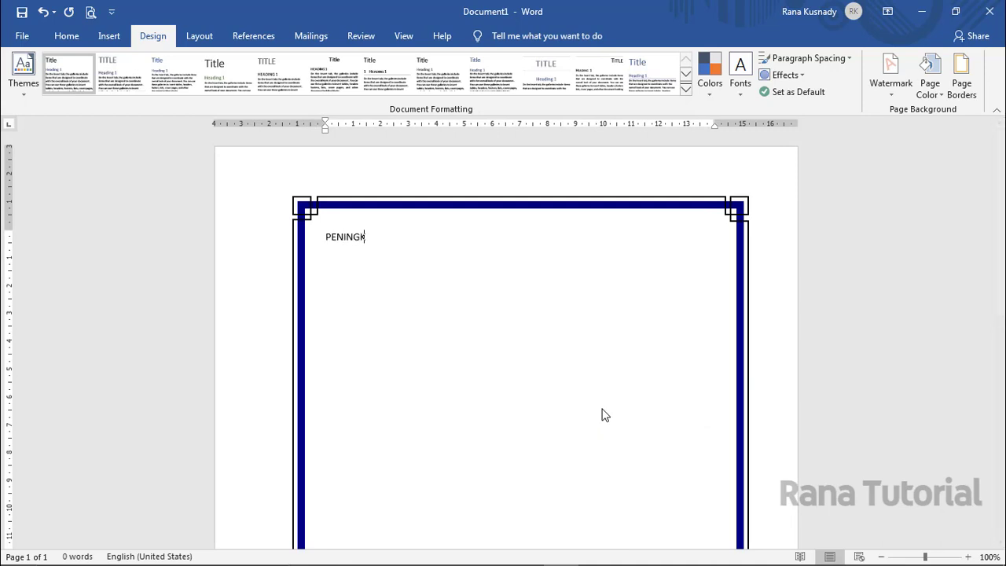
type("ATAN SEBUAH PRESTASI BELAJ")
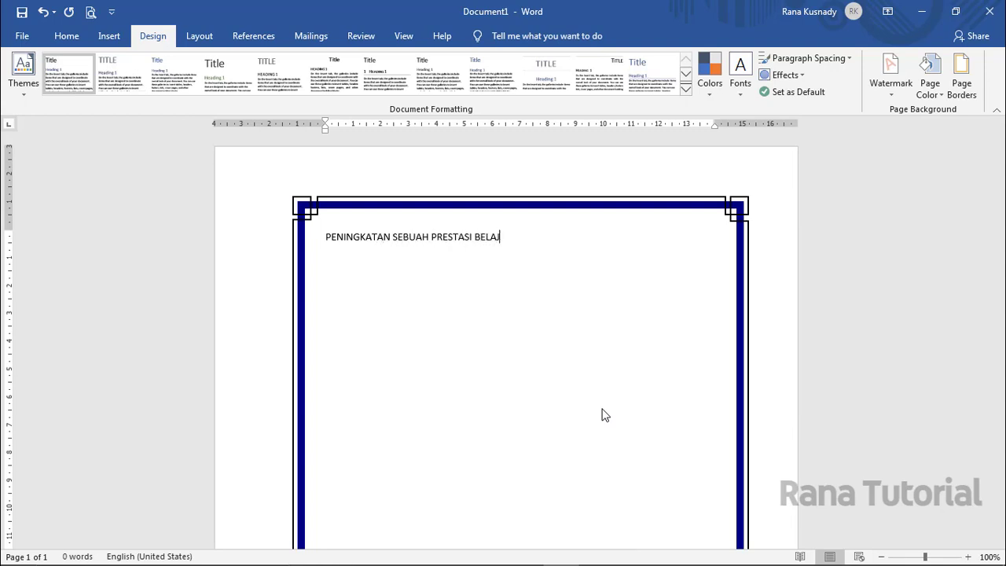
type("SWA DENGAN METODE BE")
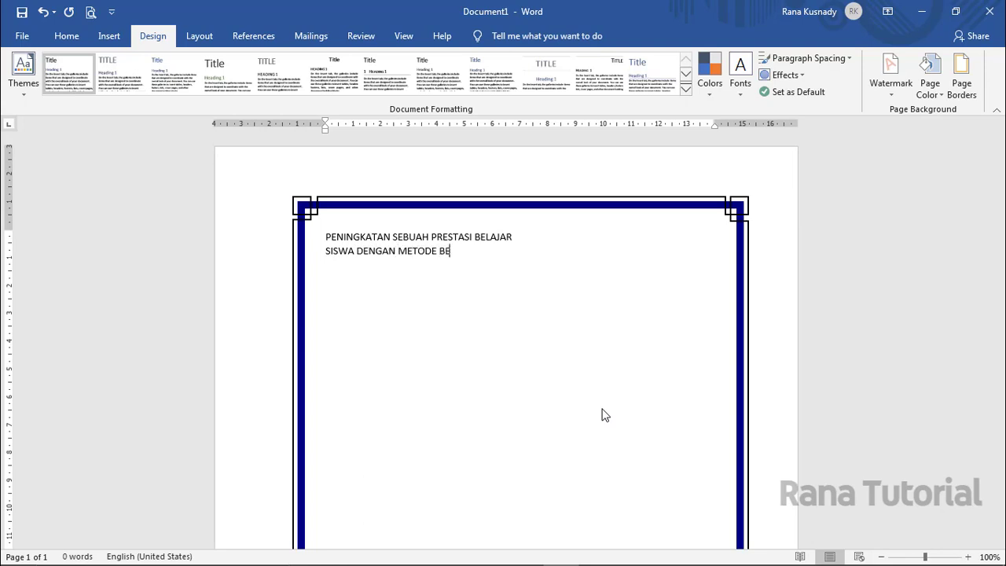
type("LAJAR KELOMPOK DAN BIMBEL")
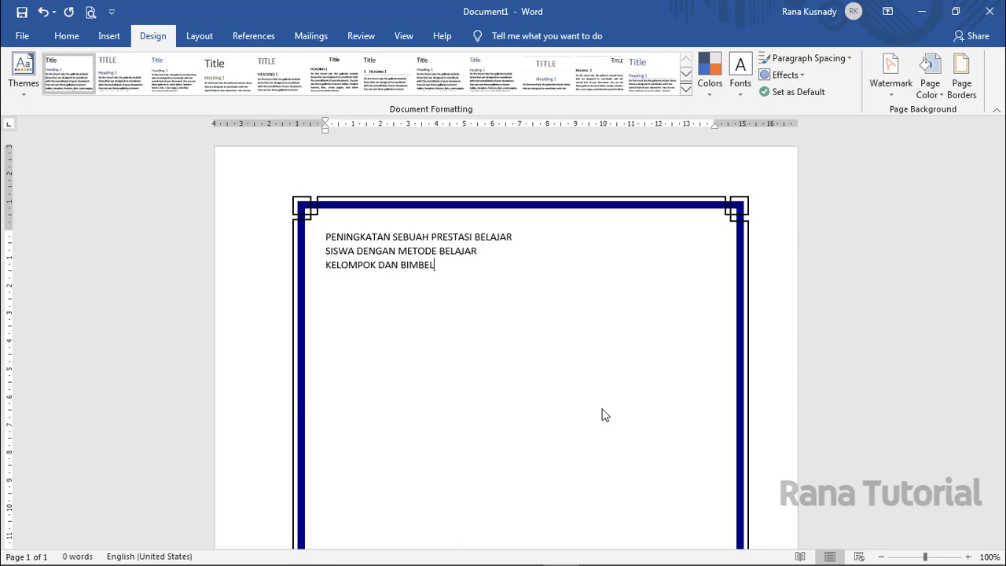
key("Return")
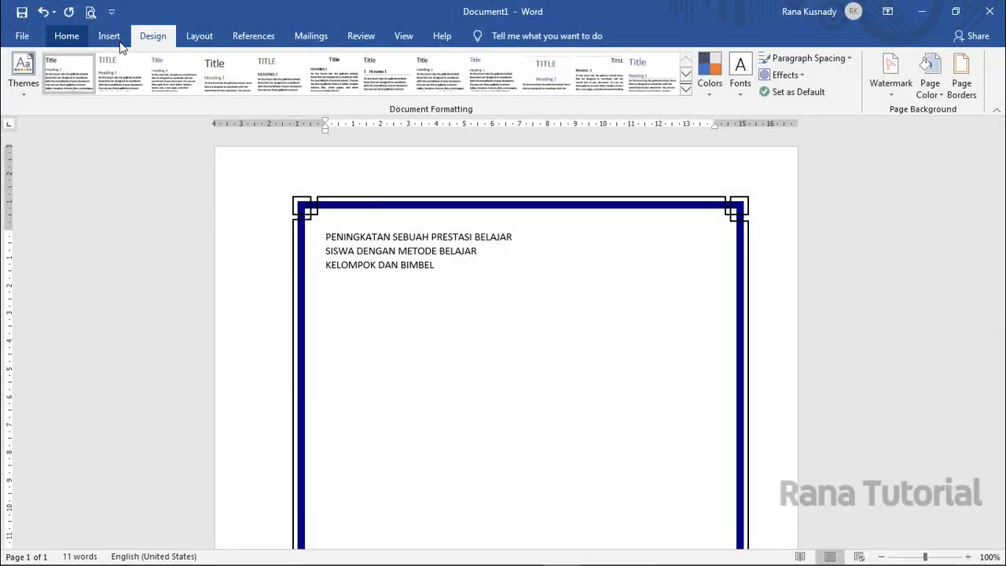
left_click(122, 41)
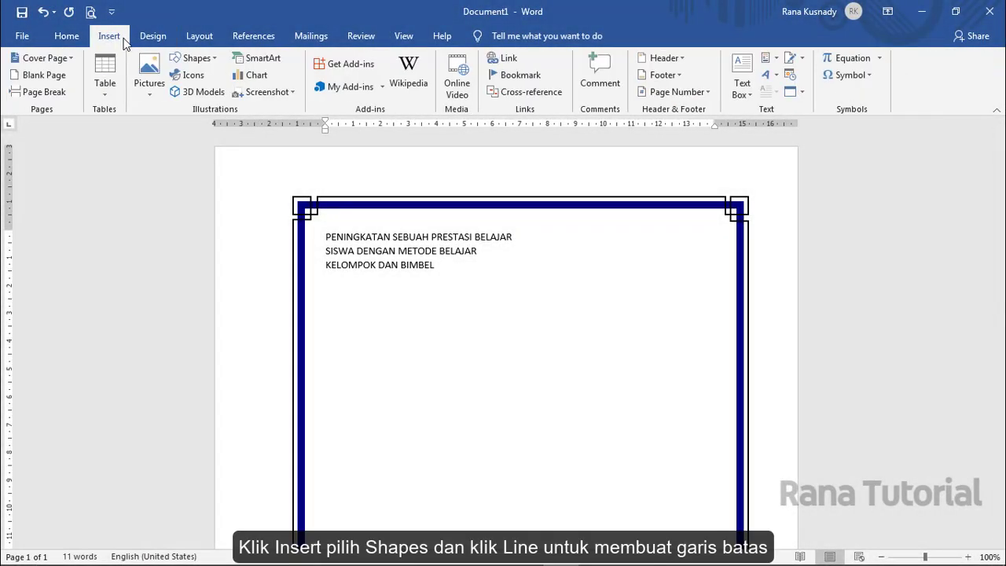
- Draw a long vertical line below the title and a shorter one beside it
left_click(194, 60)
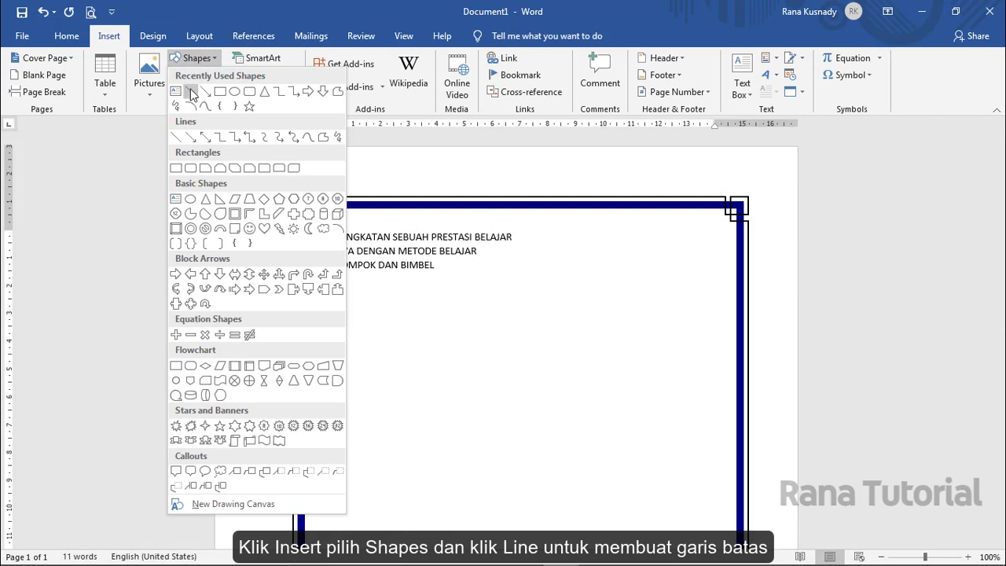
left_click(190, 91)
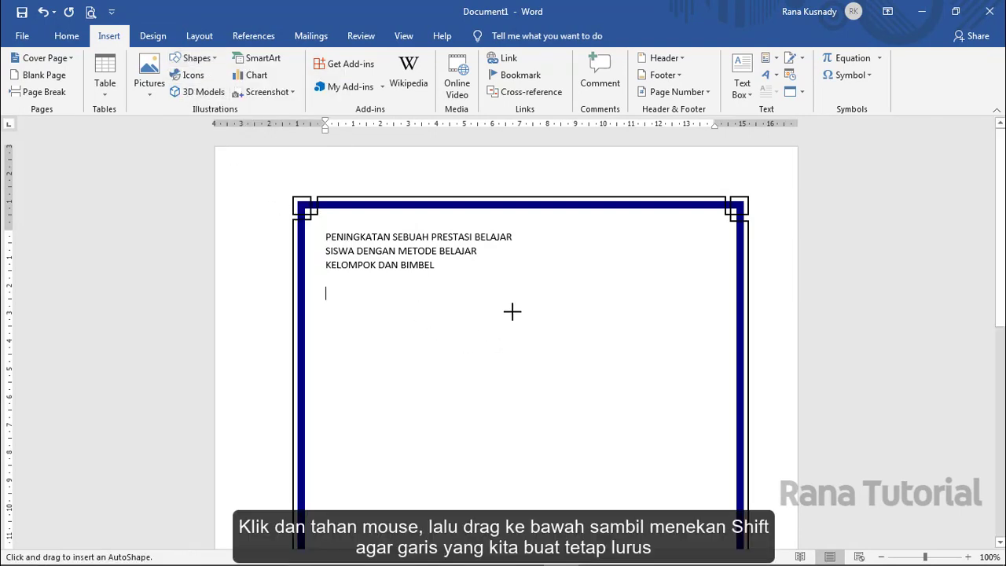
left_click_drag(513, 312, 515, 473)
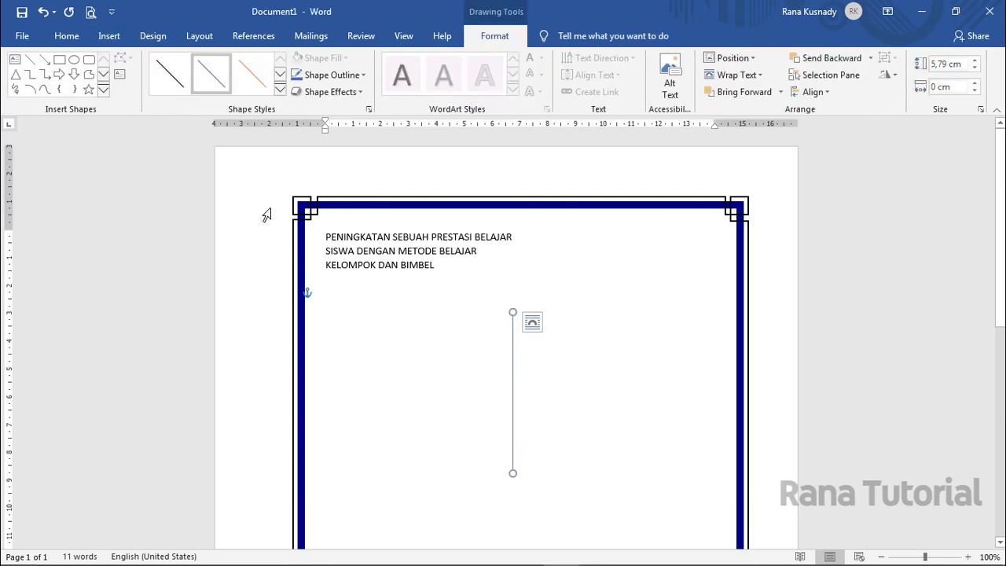
left_click(30, 61)
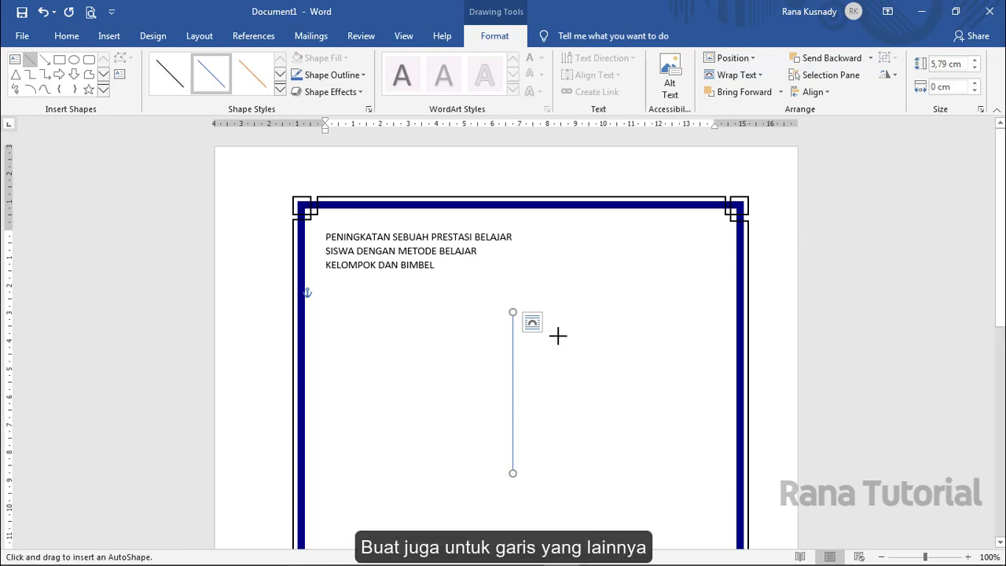
left_click_drag(558, 336, 559, 442)
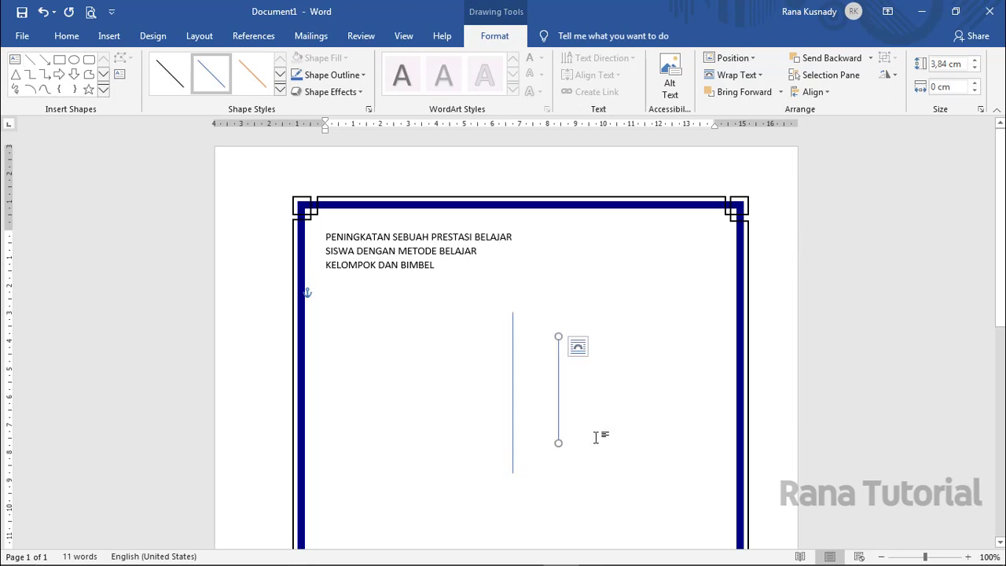
- Duplicate the short line and place the copy left of the long line
key("ctrl+d")
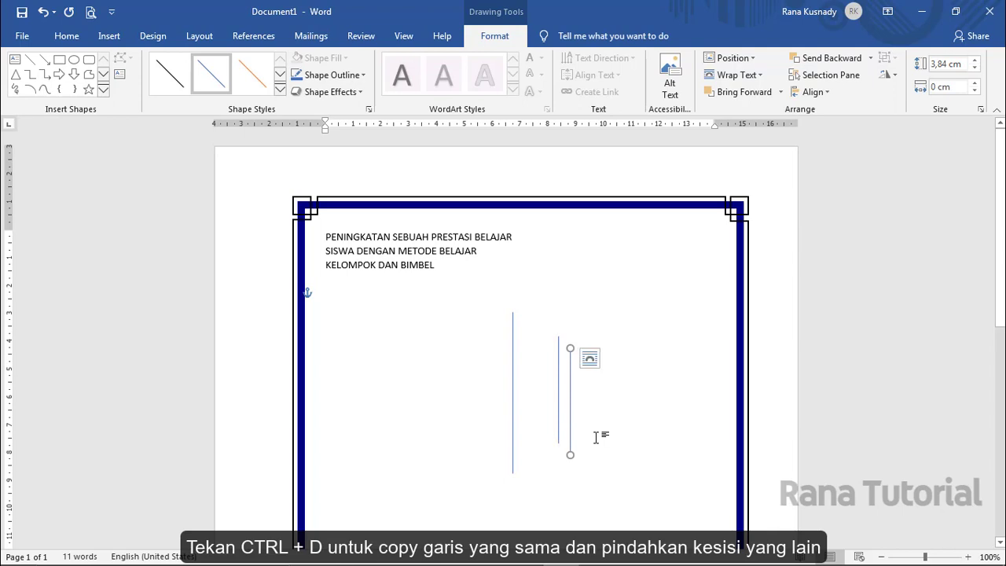
left_click_drag(570, 411, 467, 398)
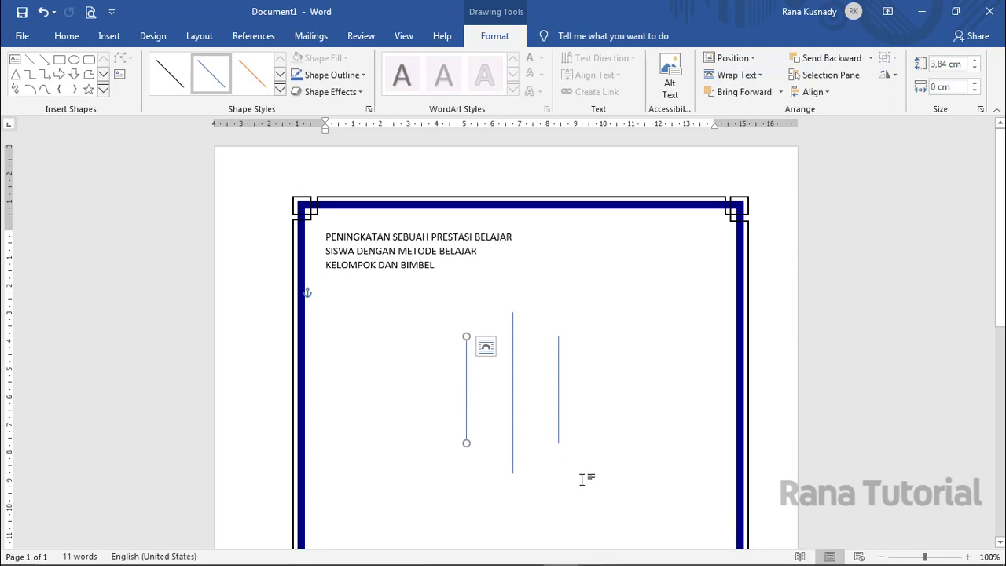
key("Escape")
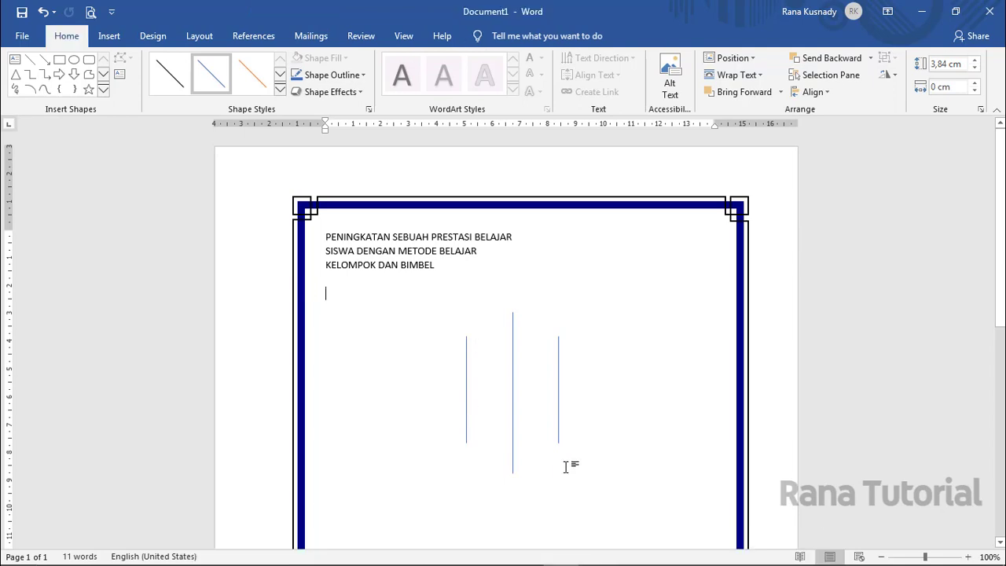
- Align the three selected lines to the middle and distribute them horizontally
left_click(467, 391)
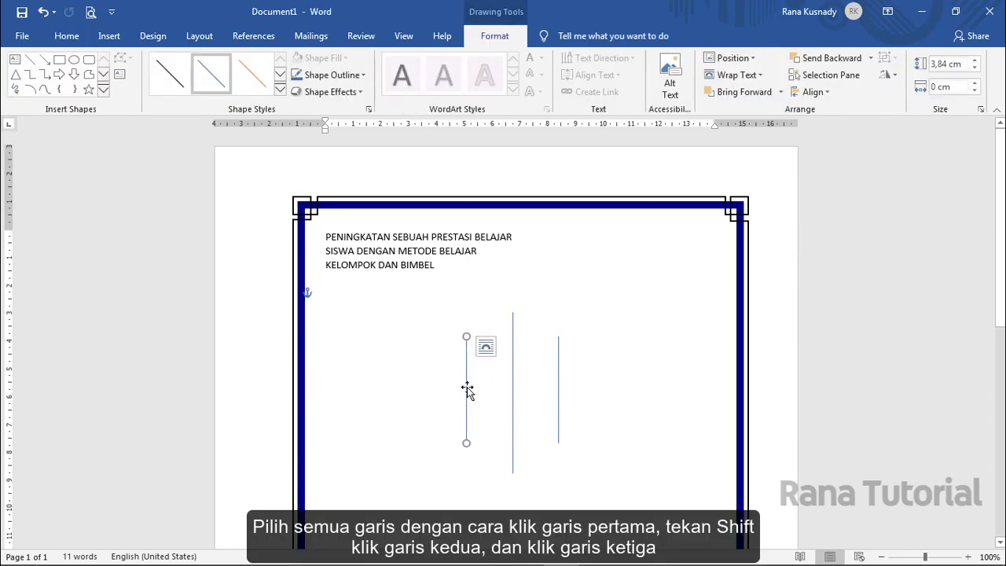
left_click(514, 386, "shift")
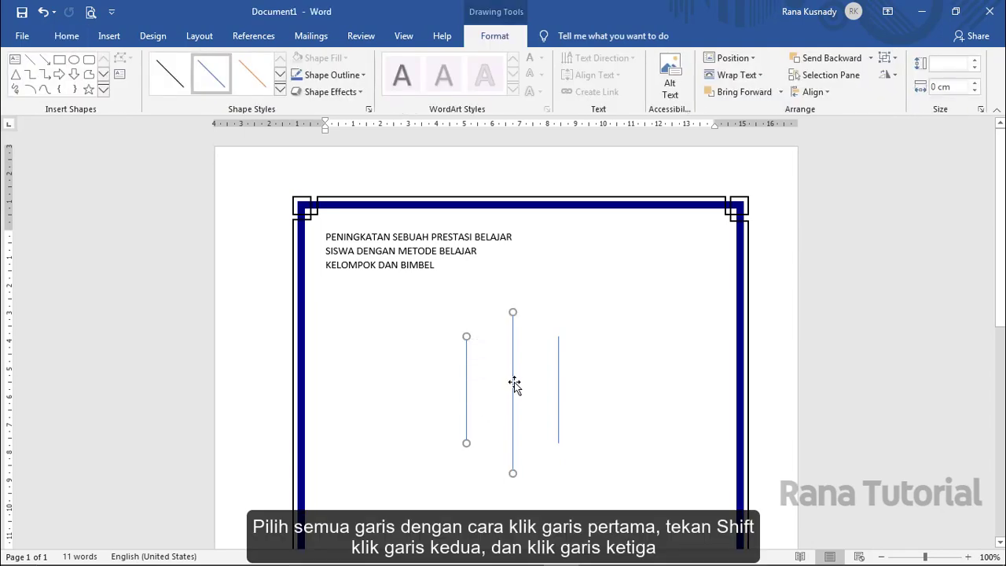
left_click(559, 381, "shift")
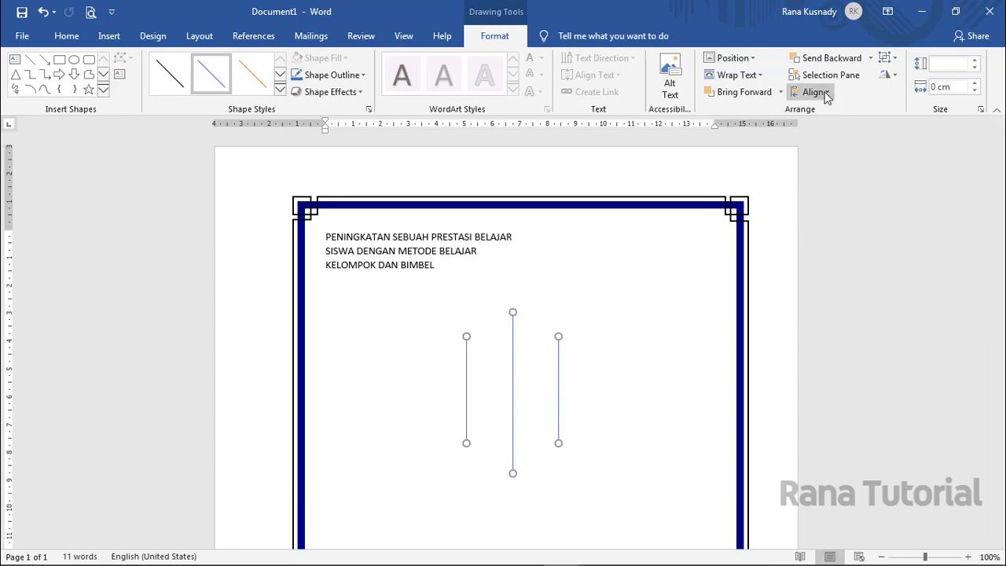
left_click(822, 92)
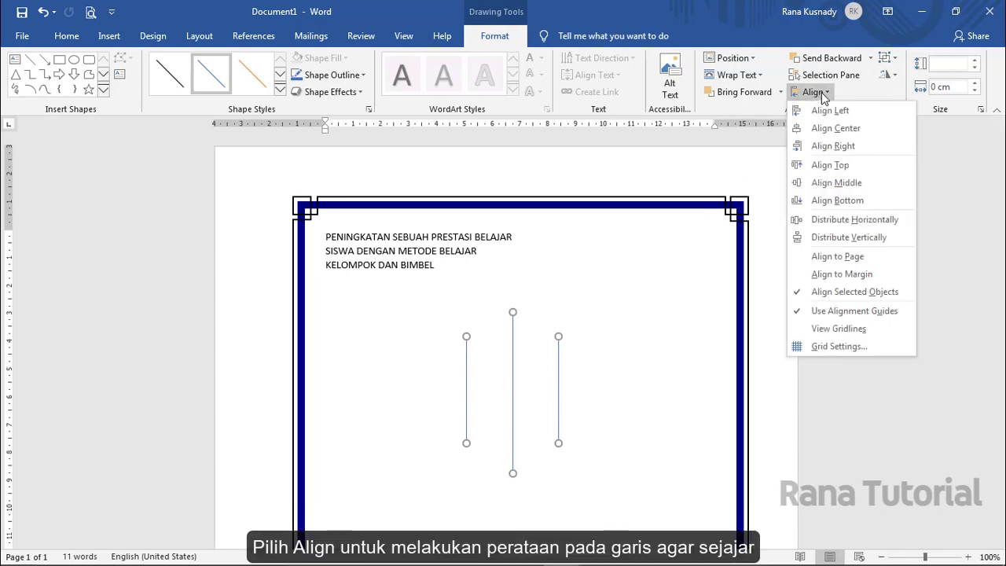
left_click(823, 182)
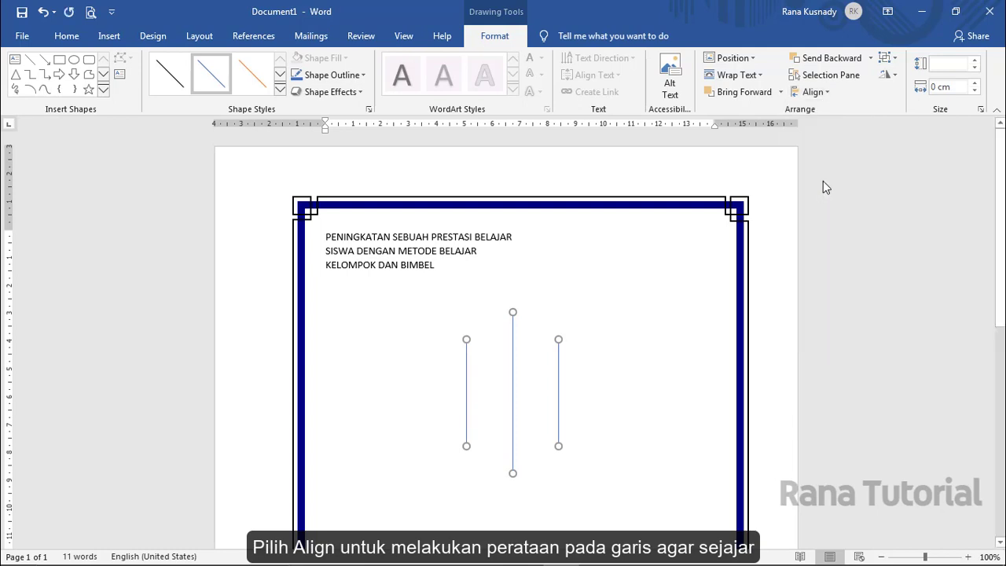
left_click(815, 92)
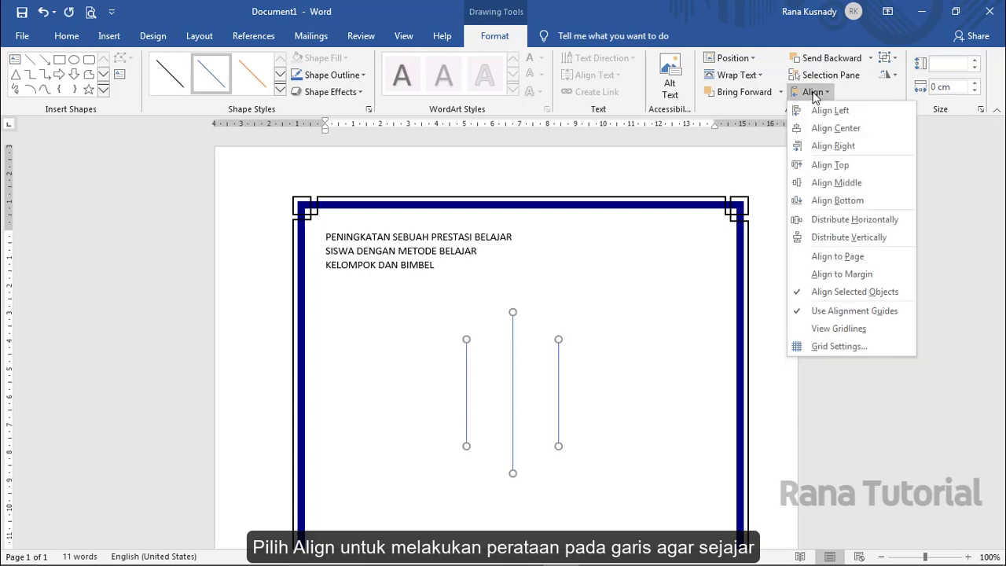
left_click(819, 221)
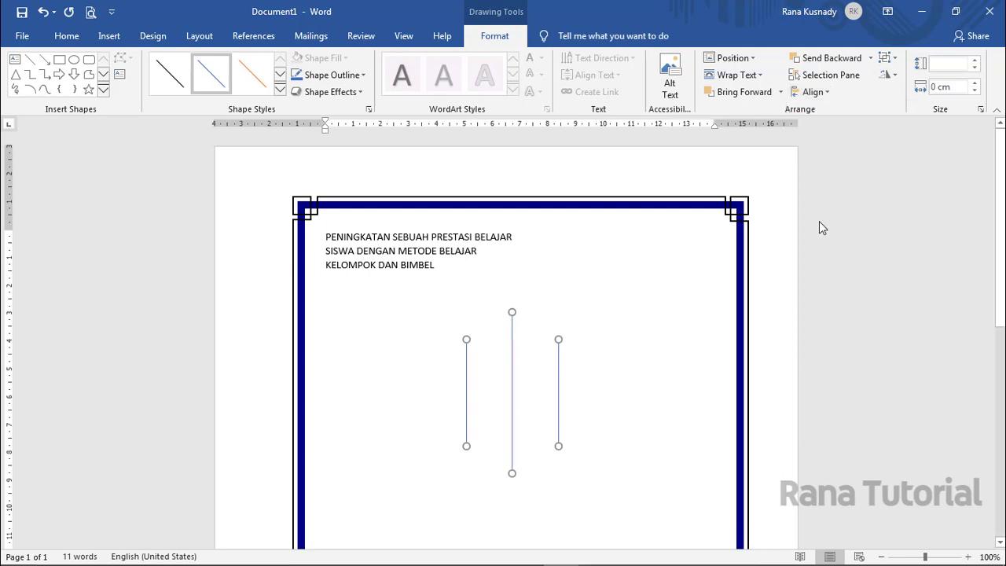
- Group the three lines into a single object
left_click(888, 60)
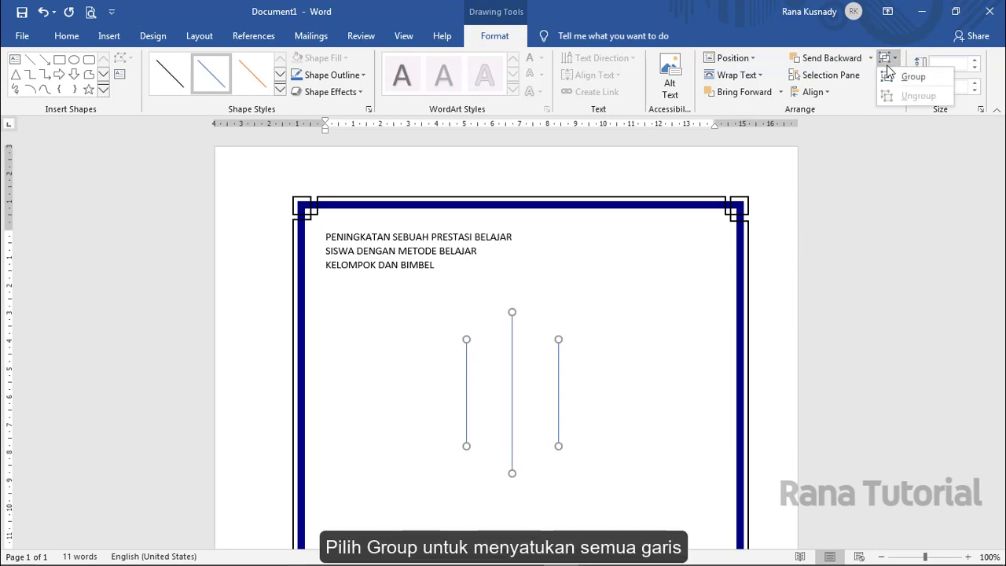
left_click(889, 78)
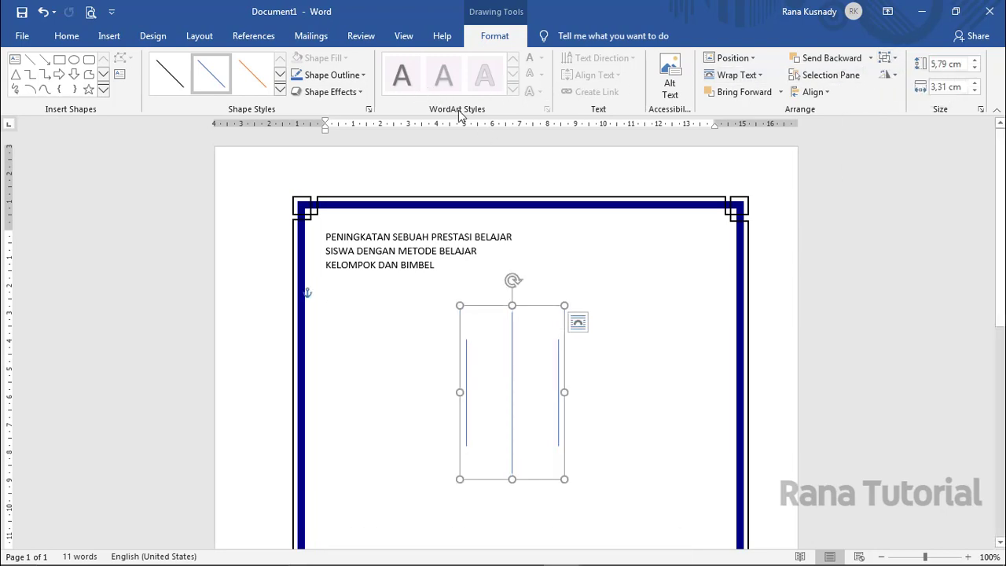
left_click(362, 76)
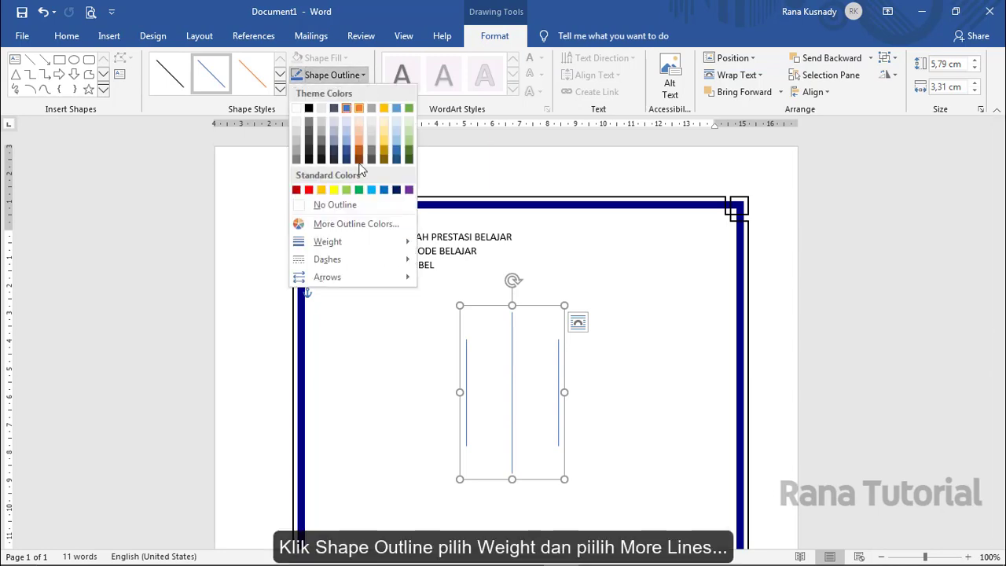
- Give the grouped lines a black triple compound outline 8 pt wide
mouse_move(362, 242)
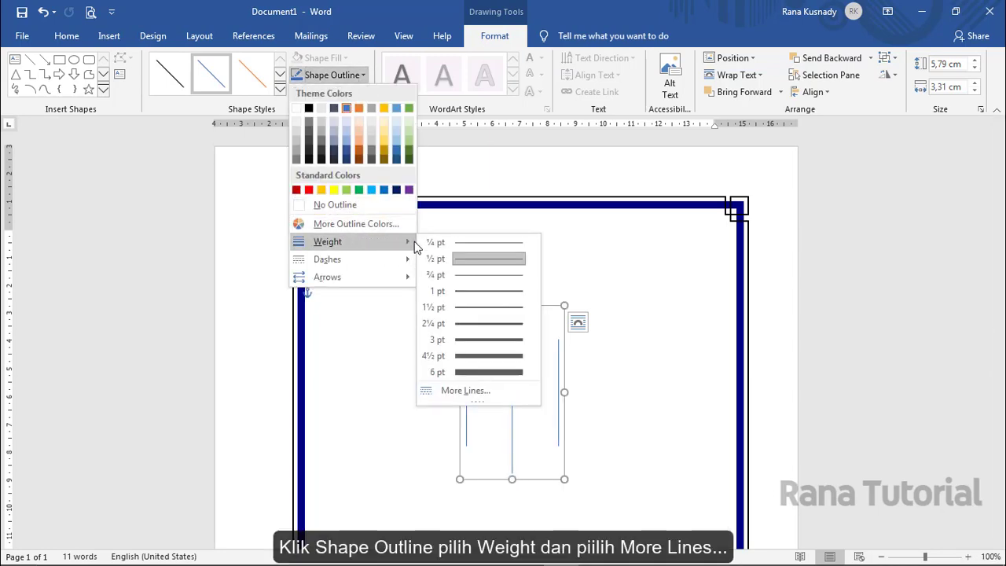
left_click(493, 390)
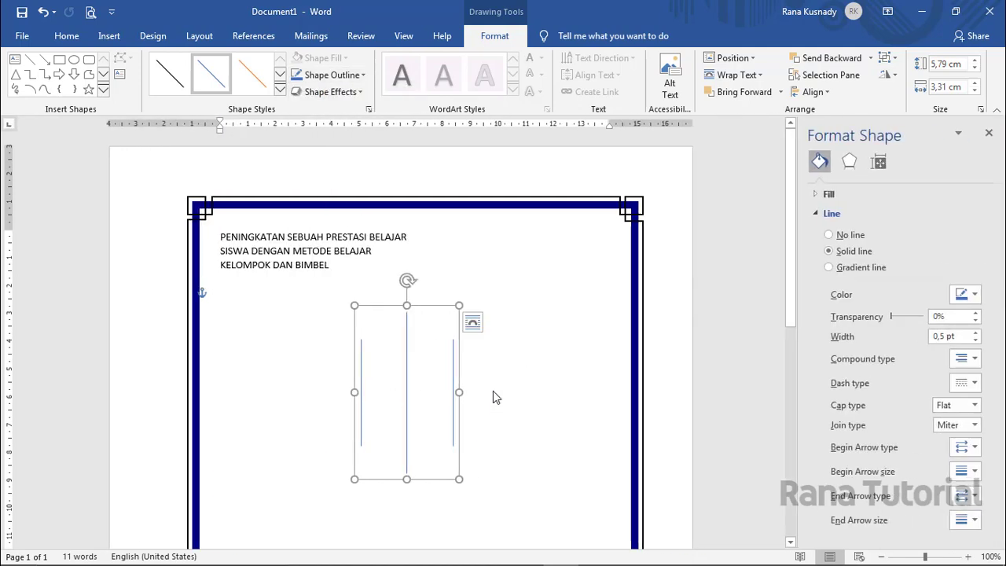
left_click(972, 360)
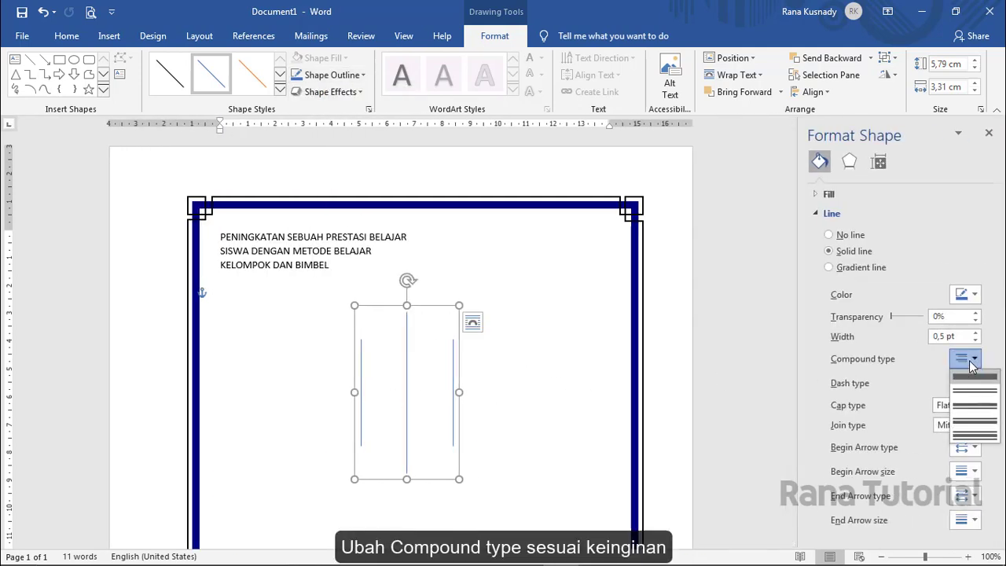
left_click(972, 437)
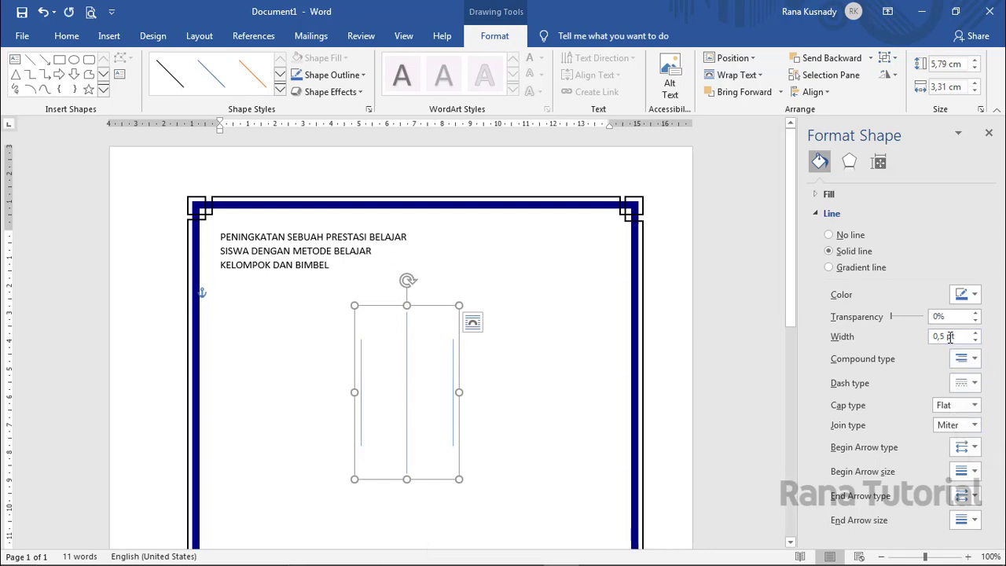
left_click_drag(945, 338, 930, 344)
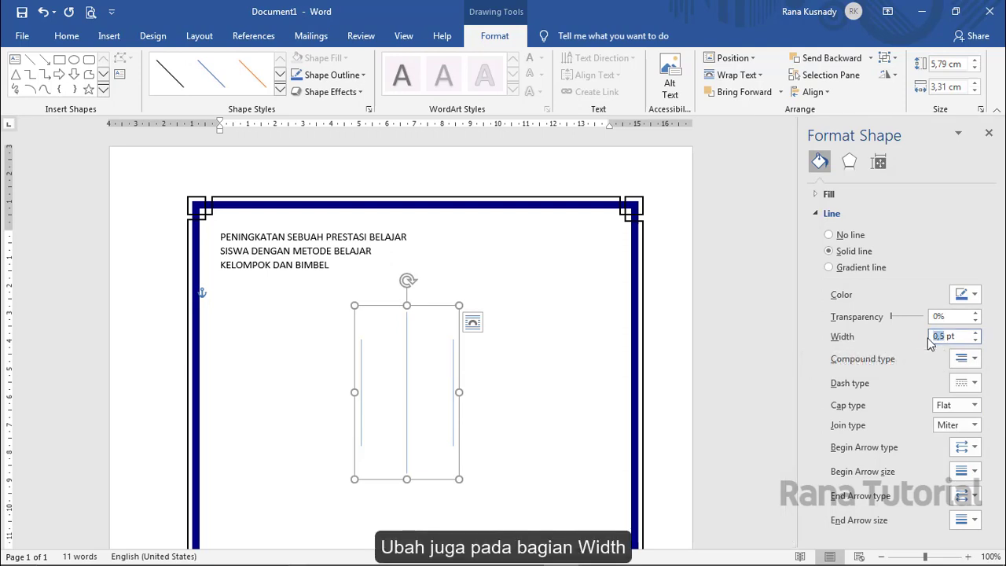
type("8")
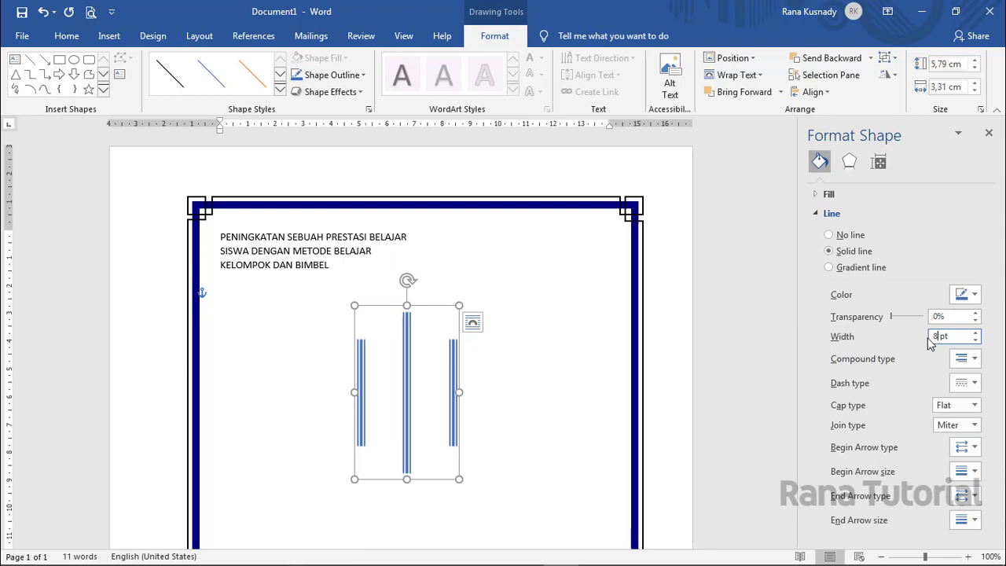
left_click(974, 294)
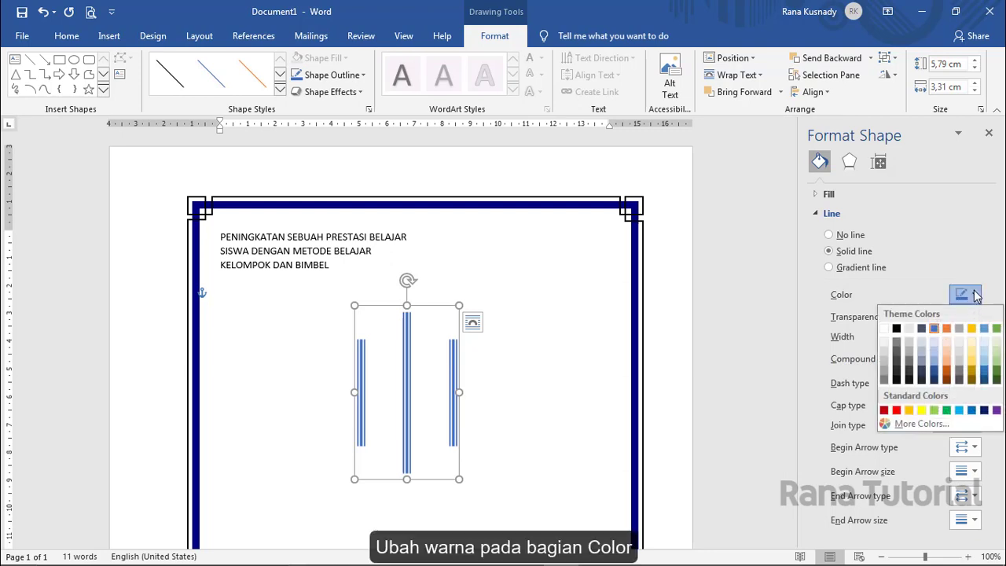
left_click(896, 329)
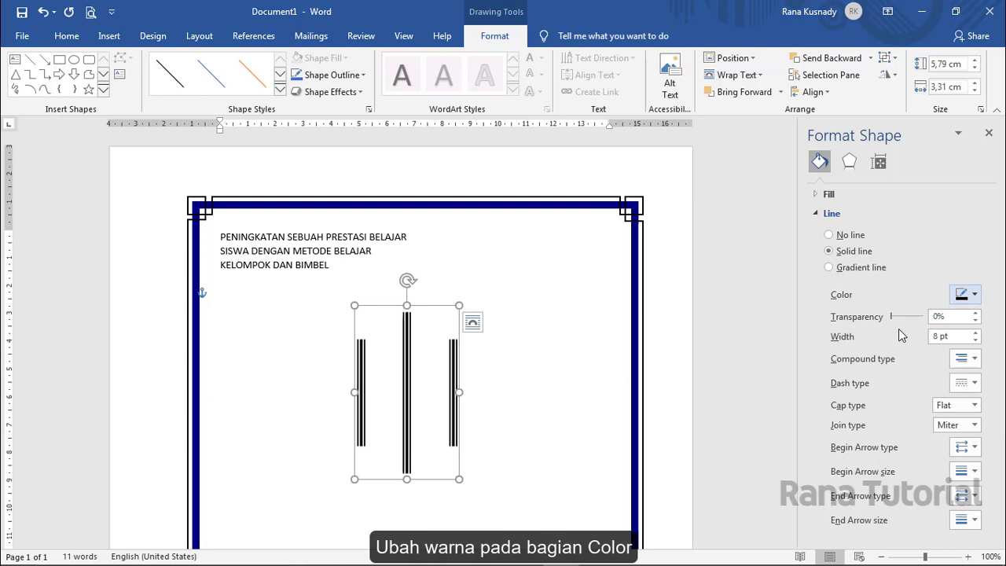
- Set the bars to In Line with Text and return to the text below
left_click(473, 324)
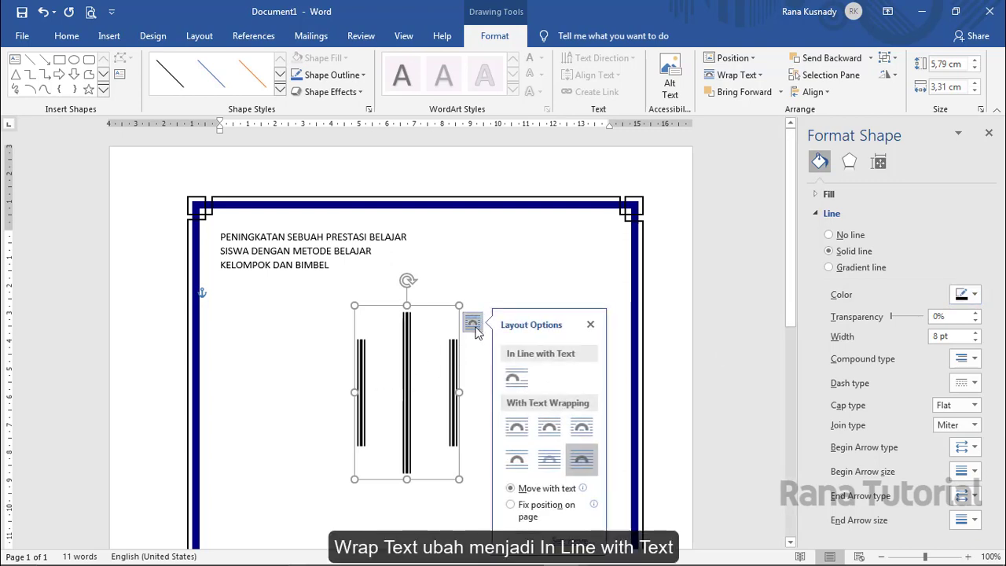
left_click(515, 378)
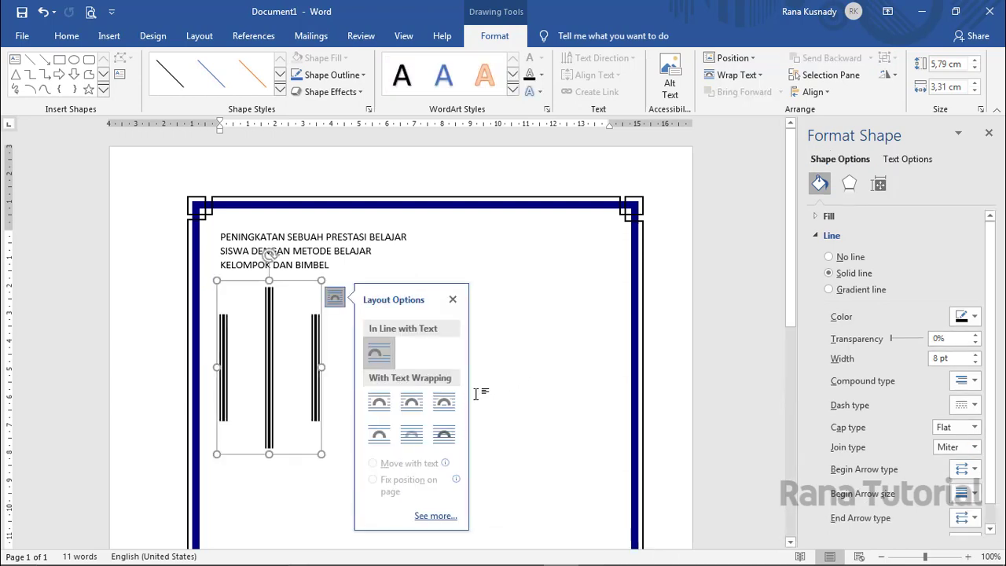
left_click(339, 465)
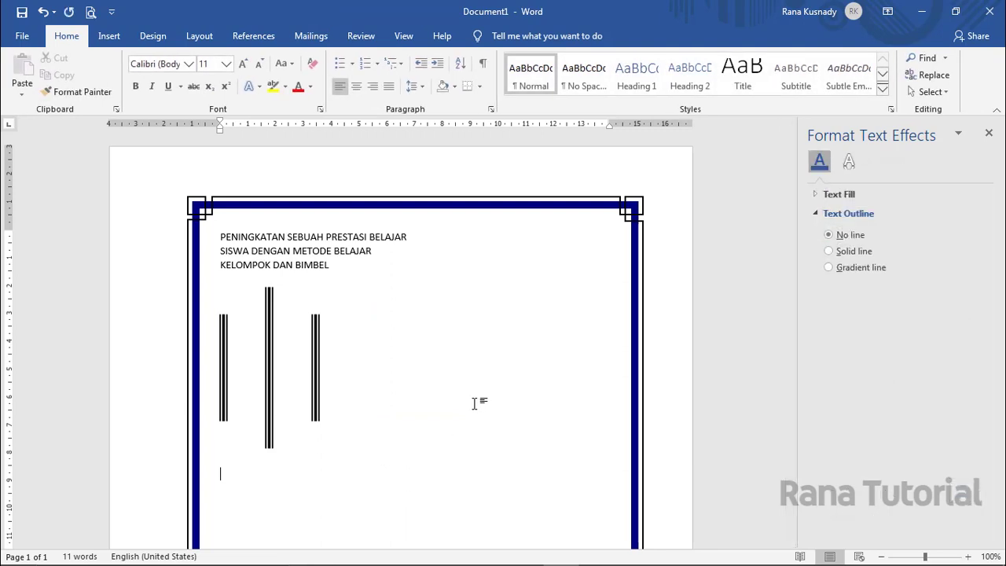
- Type 'Disusun Oleh :', the author's name, and the Guru Mata Pelajaran teacher's name
type("Disusun O")
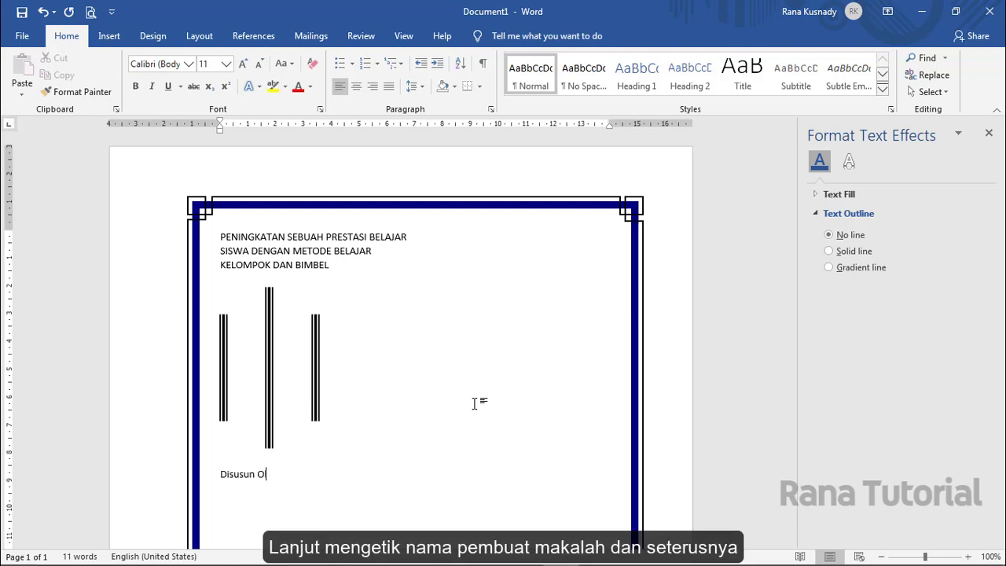
type("leh :")
key("Return")
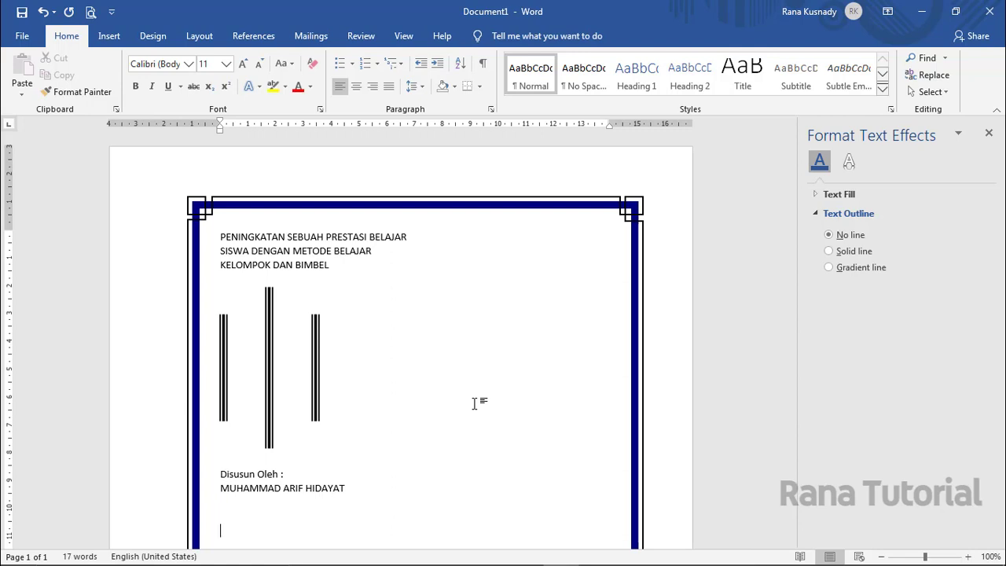
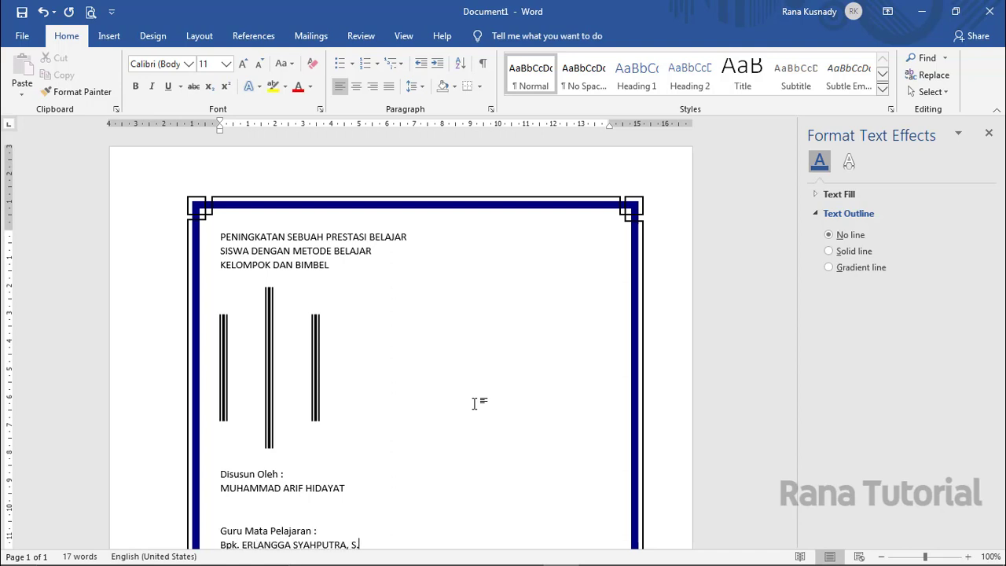
type("Pd")
key("Return")
key("Return")
key("Return")
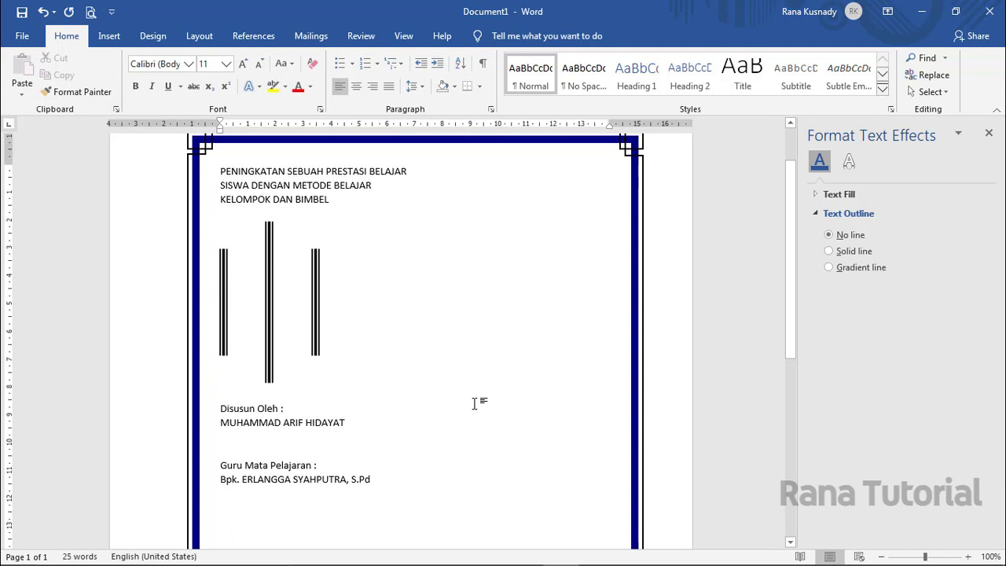
- Add PROGRAM STUDI ILMU PENGETAHUAN ALAM, SMA NEGERI 1 TERBUKA and 2020; close the effects pane
type("PR")
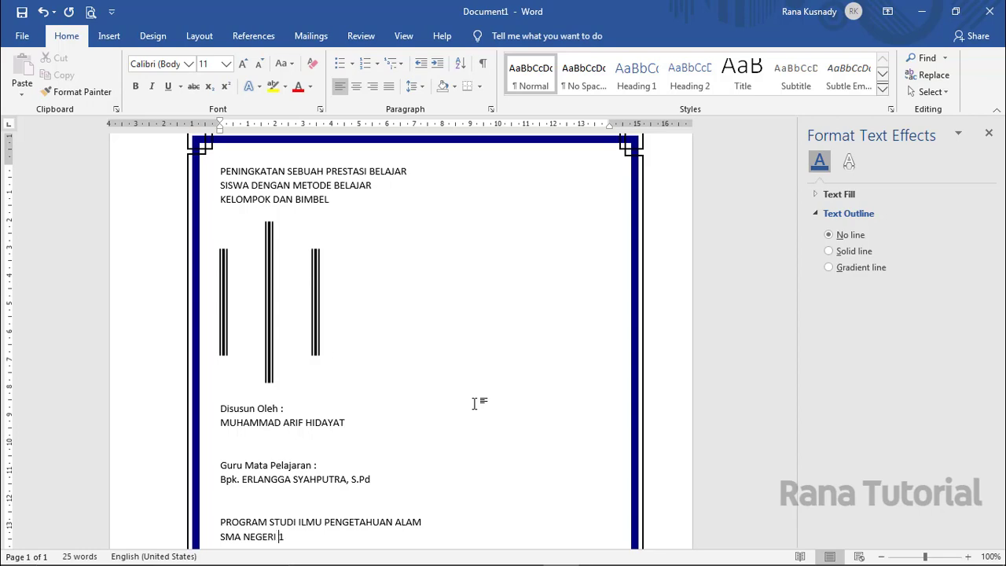
type("KA")
key("Return")
type("2020")
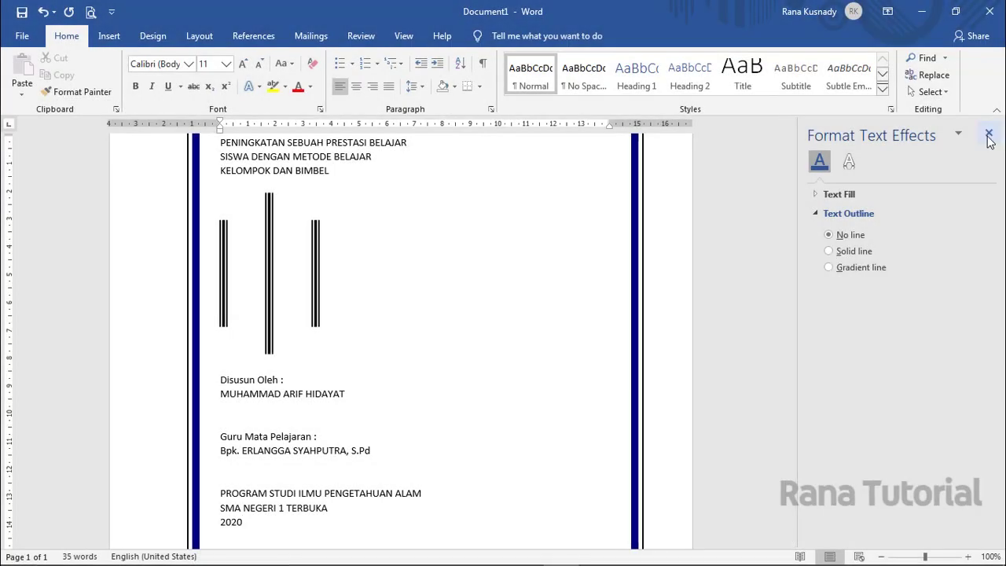
left_click(989, 135)
scroll(471, 236, "up", 2)
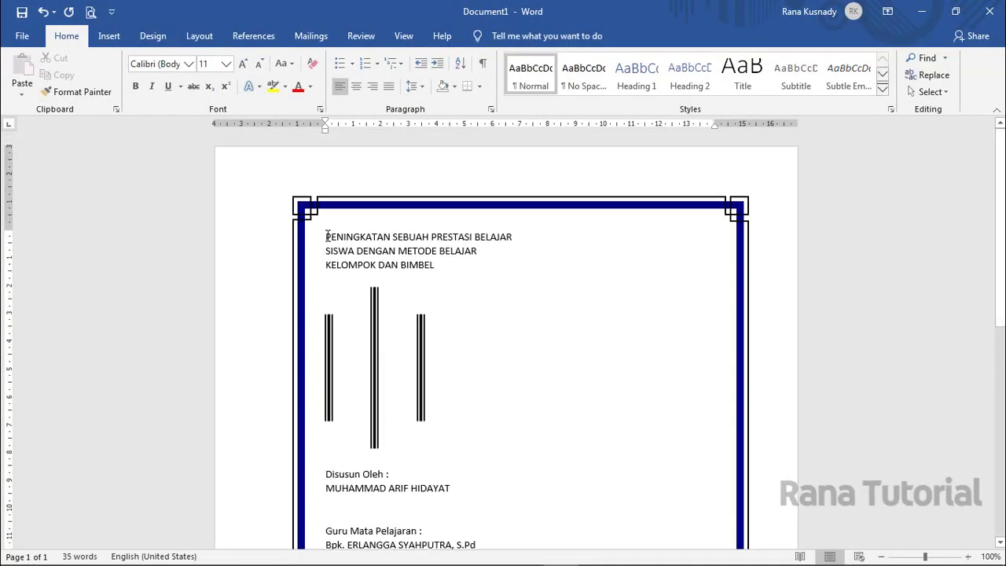
- Make the three title lines centred, bold, Times New Roman at 16 pt
left_click_drag(327, 236, 434, 267)
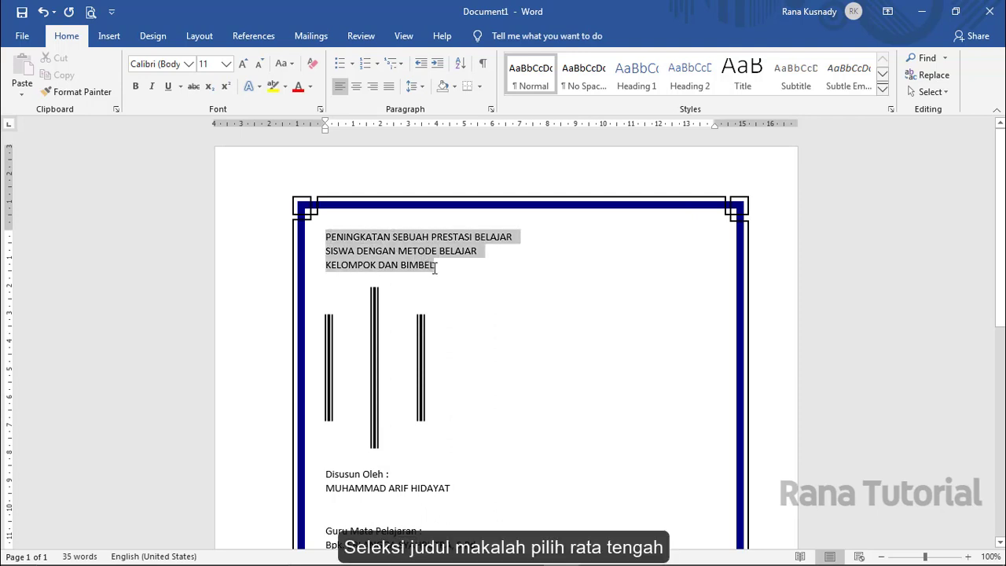
left_click(356, 86)
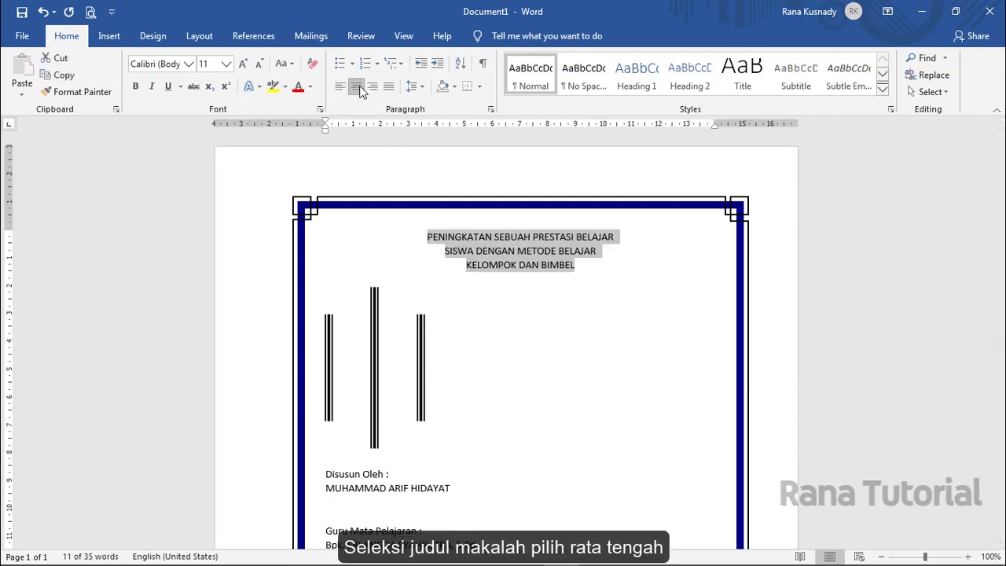
left_click(135, 86)
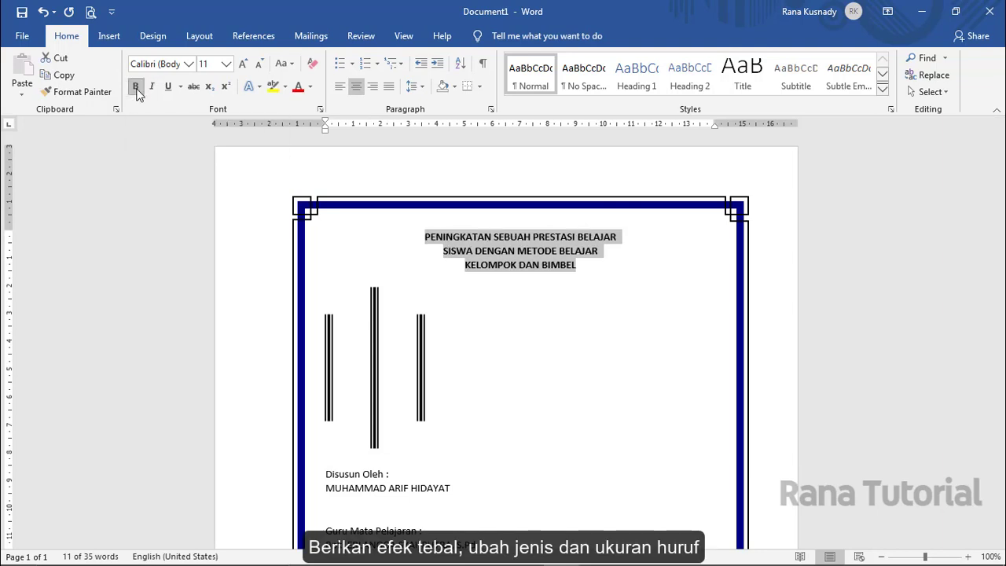
left_click(189, 66)
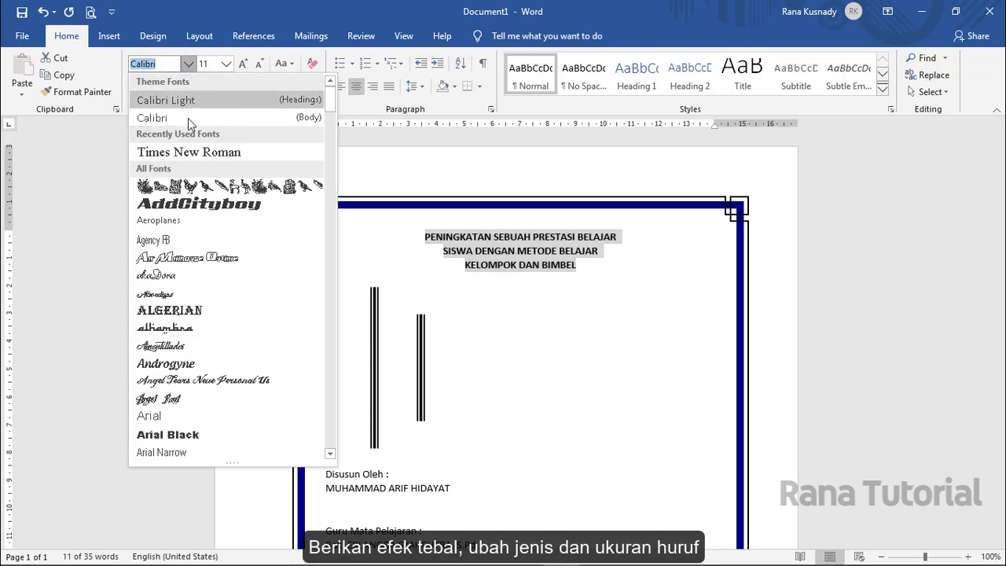
left_click(189, 154)
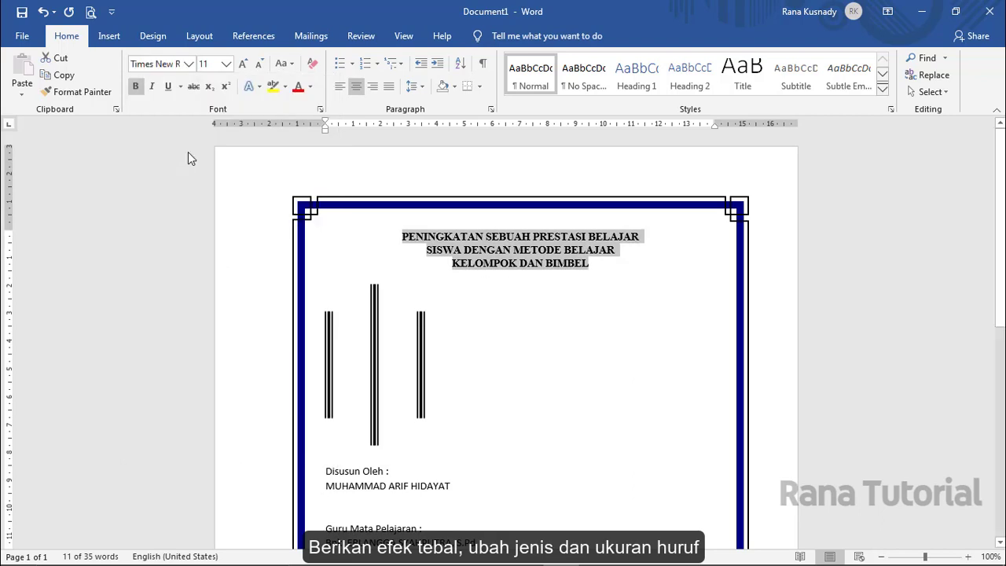
left_click(226, 64)
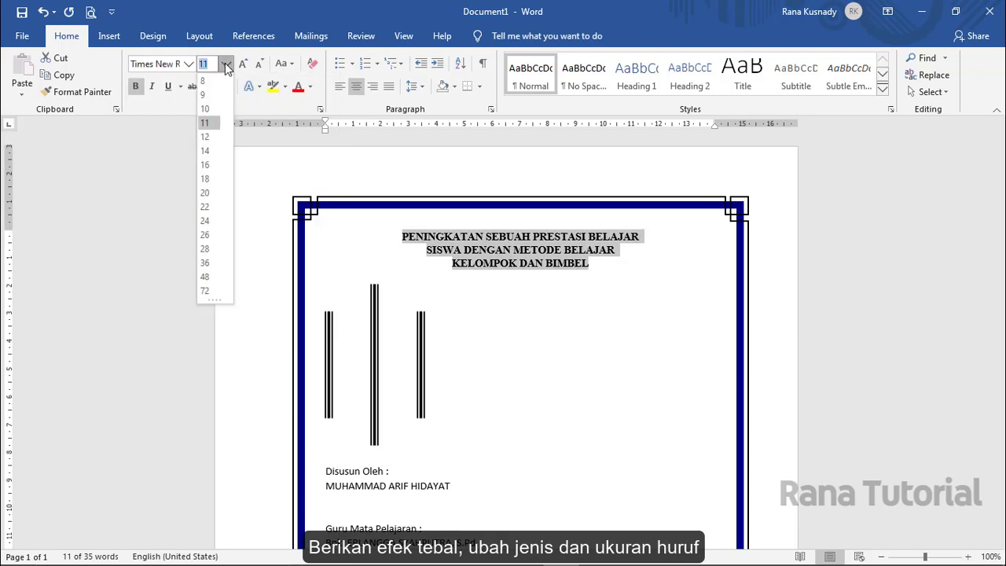
left_click(205, 164)
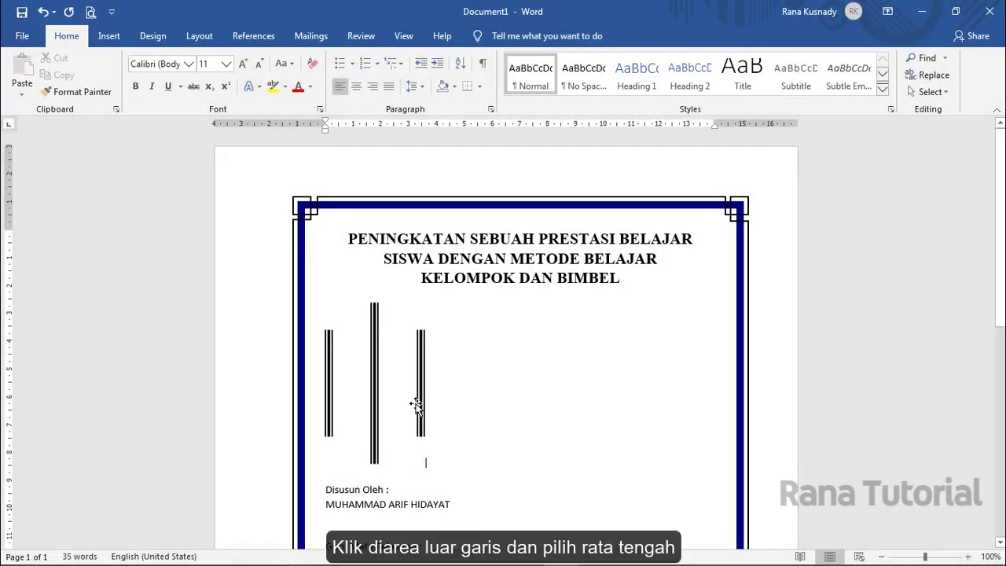
- Centre the three bars and set the author details block in Times New Roman
left_click(356, 88)
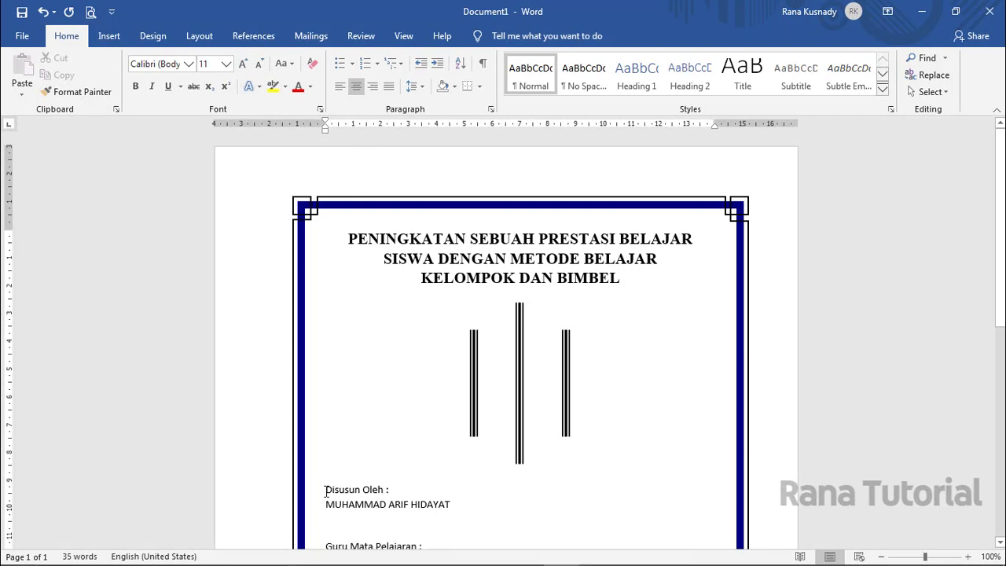
left_click_drag(326, 491, 439, 486)
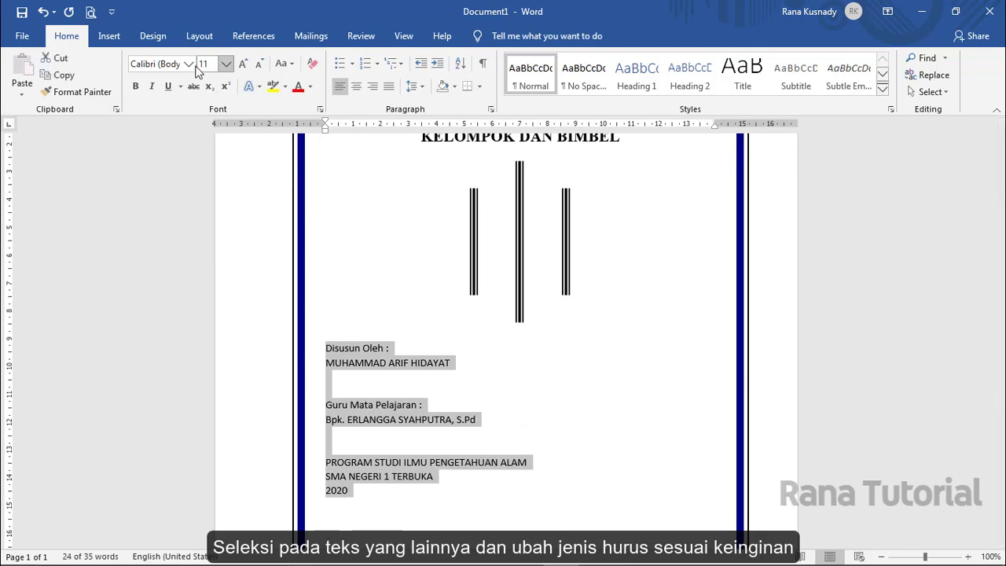
left_click(188, 64)
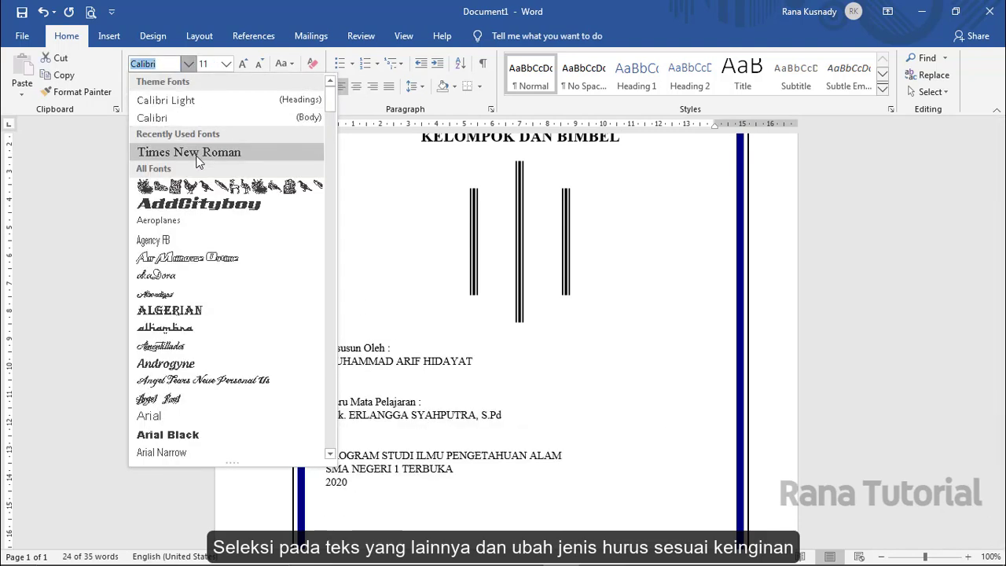
left_click(199, 161)
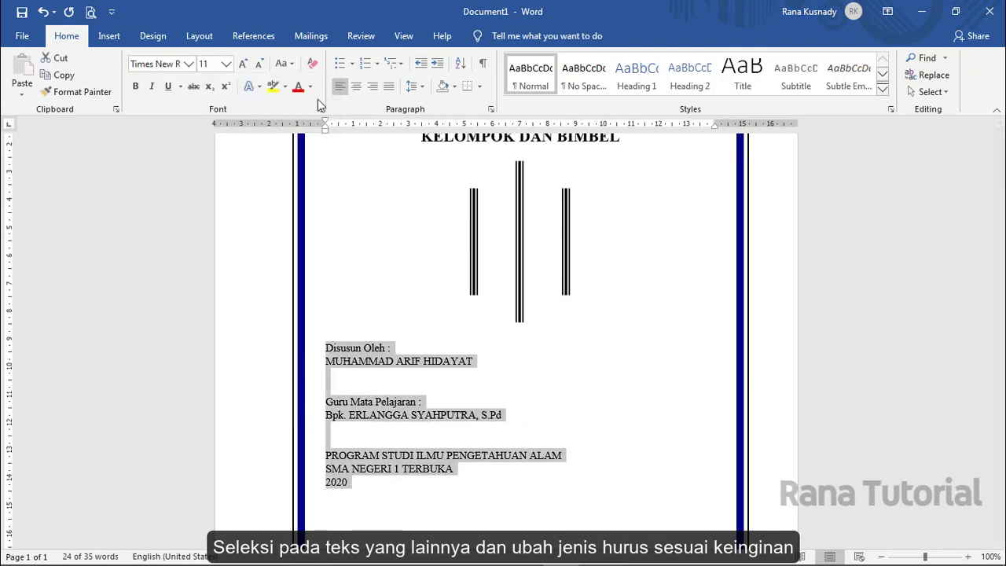
- Centre the details block, then select the Disusun Oleh heading and author's name
left_click(357, 87)
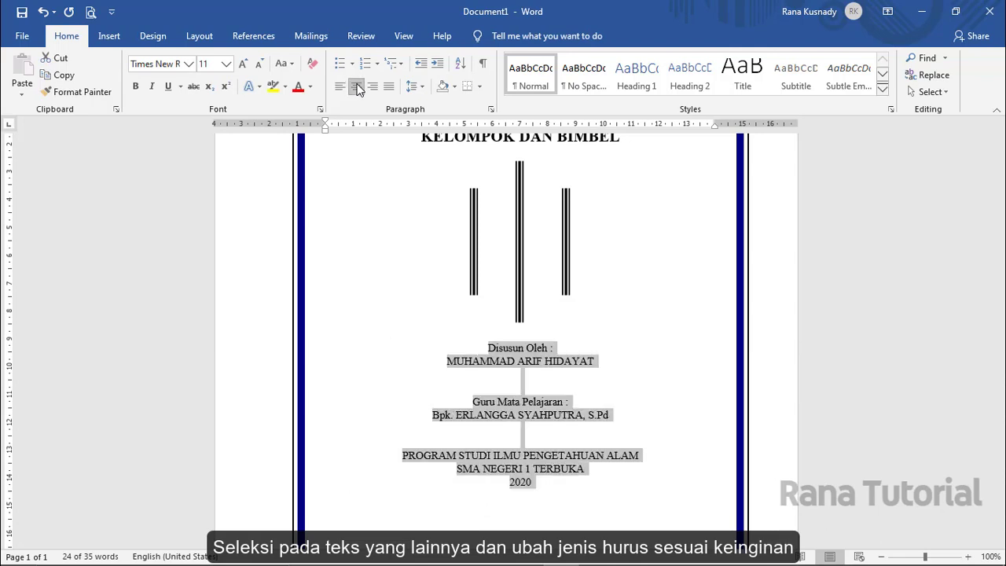
left_click(483, 351)
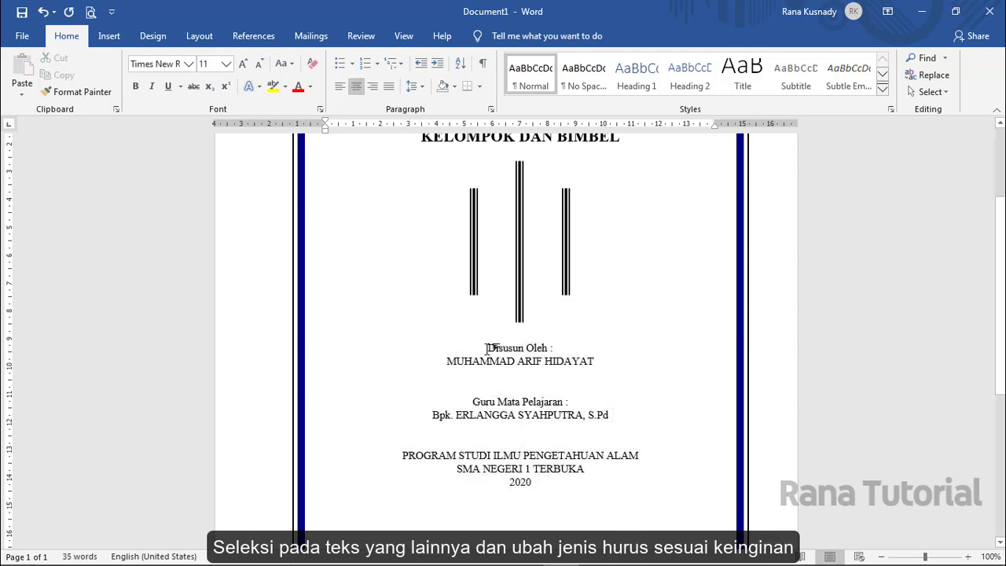
left_click_drag(488, 348, 601, 363)
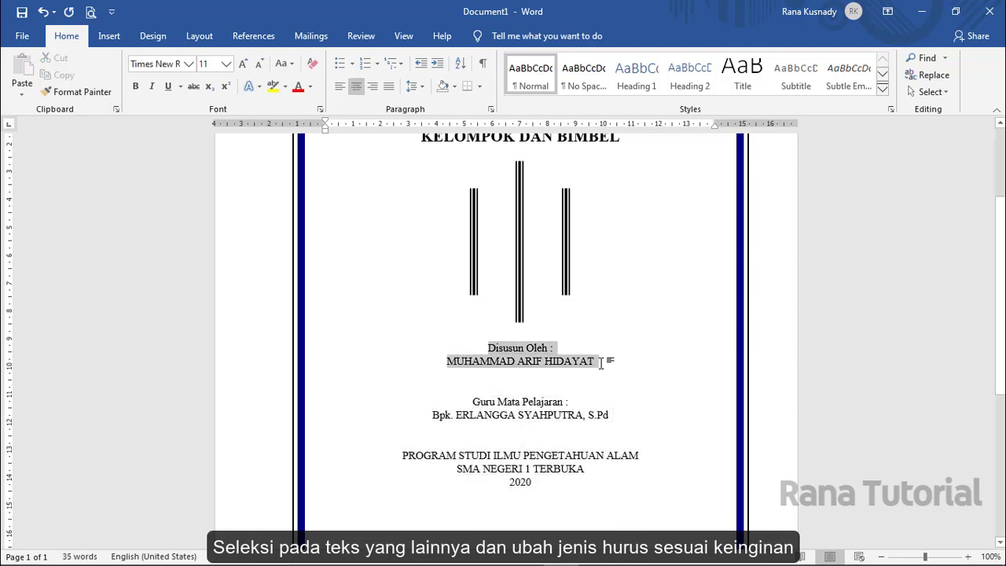
- Set the author lines to 14 pt and make the author's name bold
left_click(227, 64)
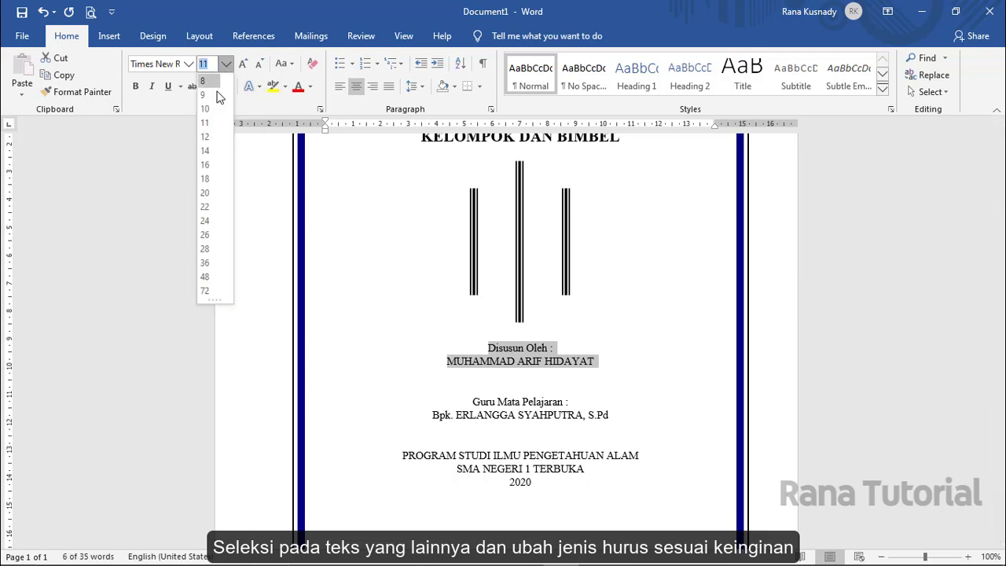
left_click(206, 151)
left_click(434, 368)
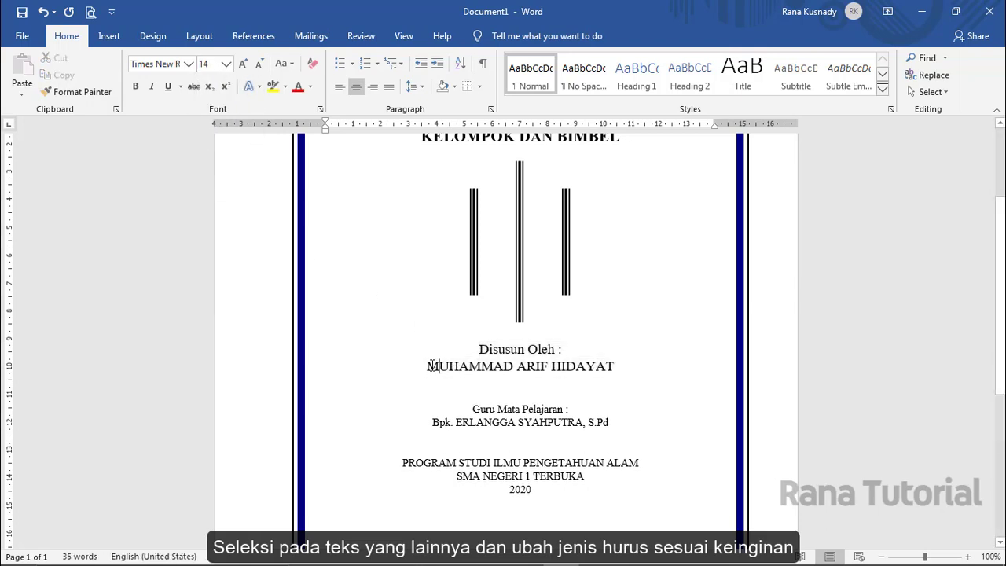
left_click_drag(427, 367, 600, 371)
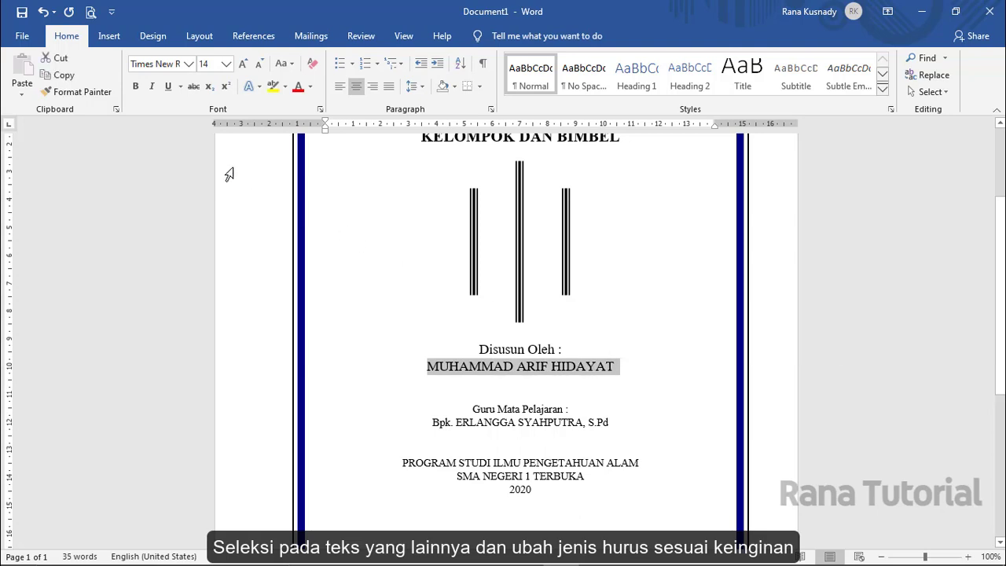
left_click(137, 89)
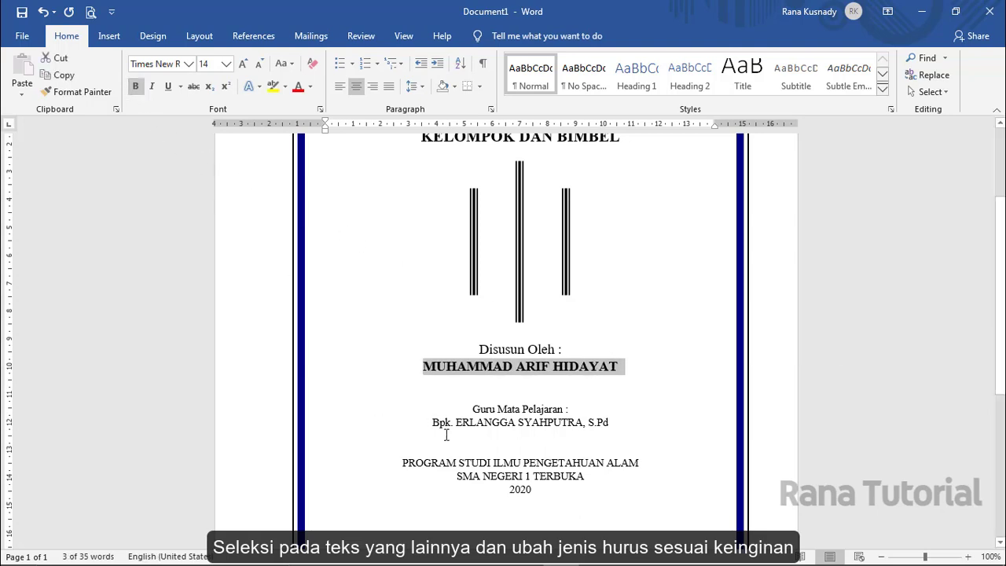
- Set the subject teacher lines to 14 pt and bold the teacher's name line
left_click_drag(504, 408, 616, 423)
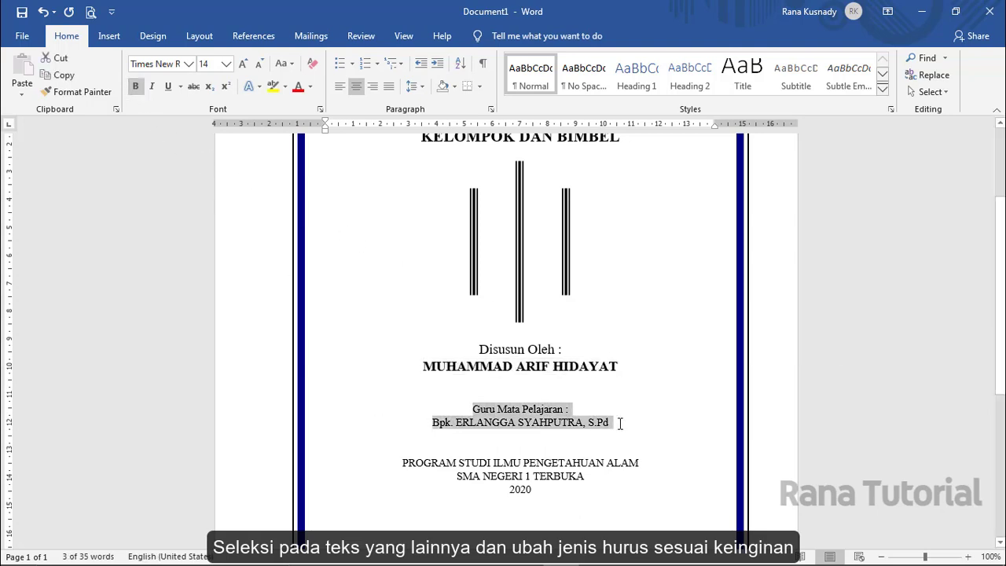
left_click(225, 65)
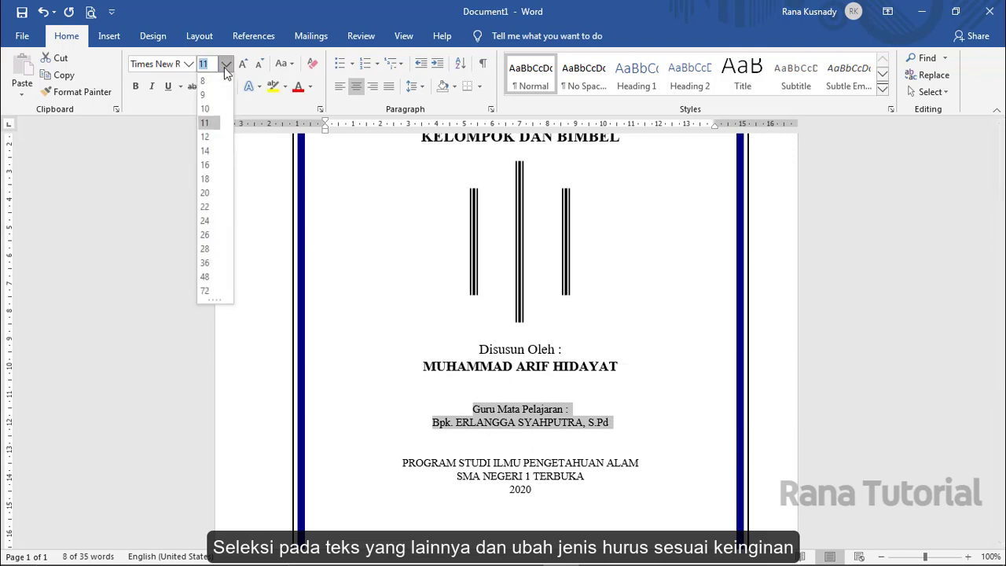
left_click(206, 150)
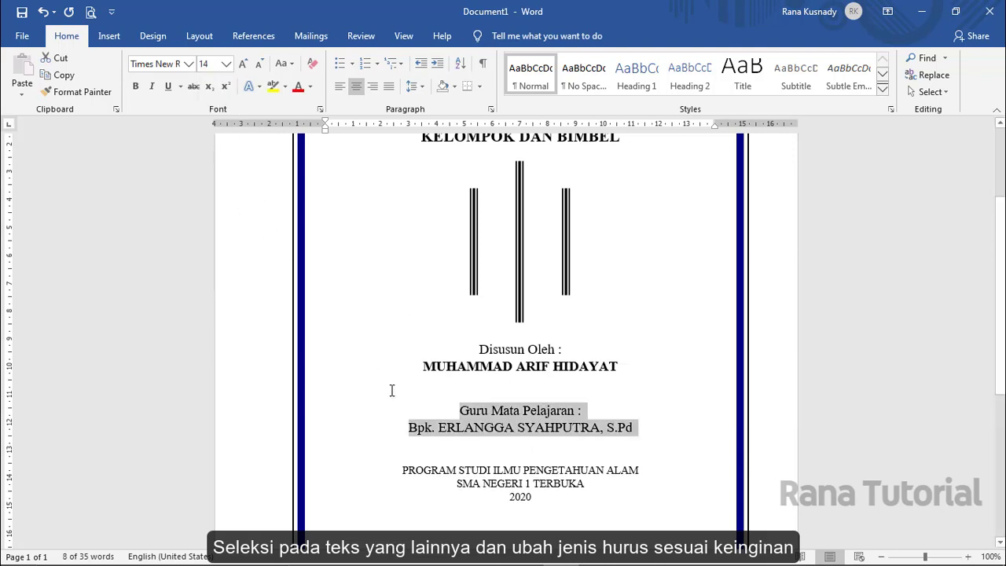
left_click(410, 430)
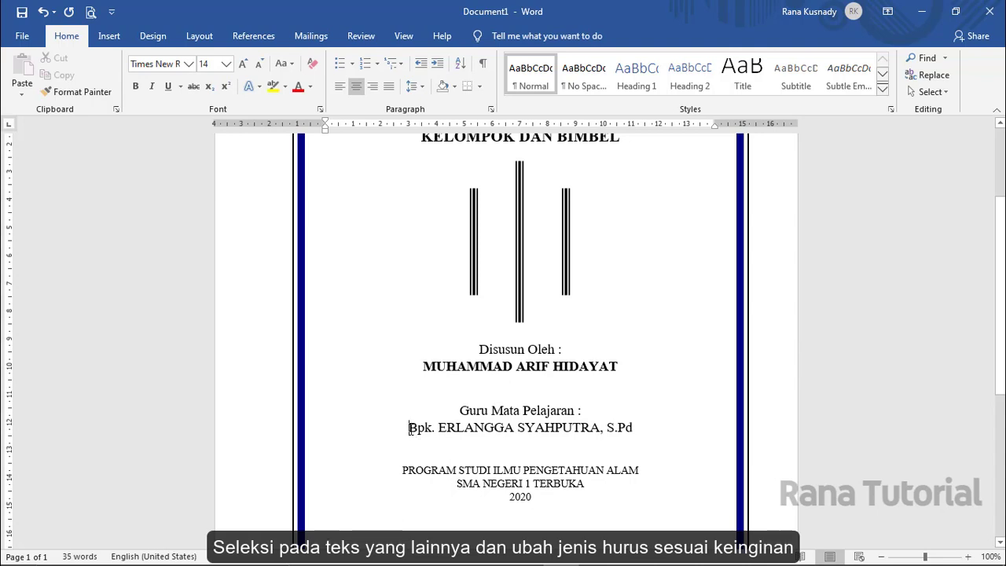
left_click_drag(409, 429, 635, 430)
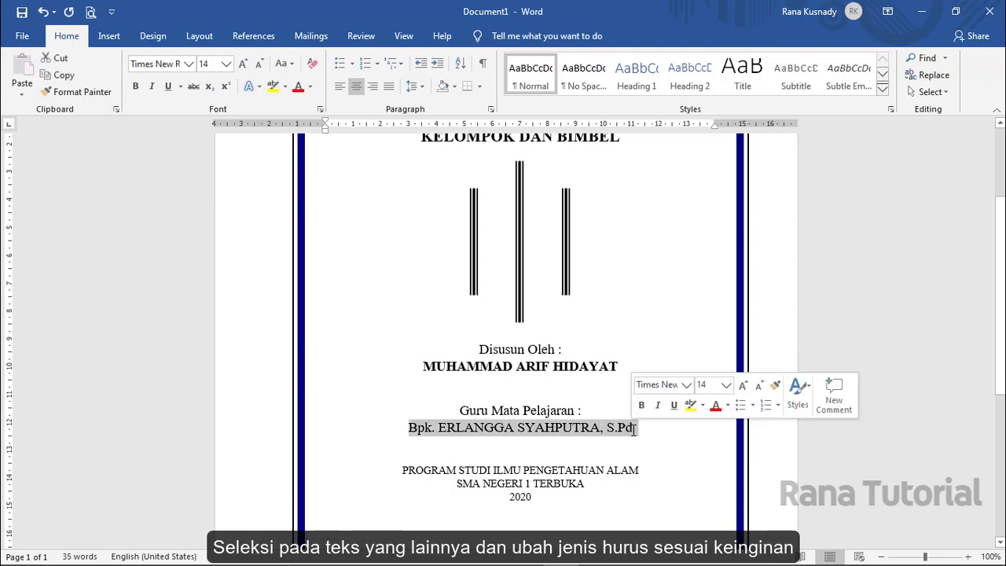
left_click(134, 87)
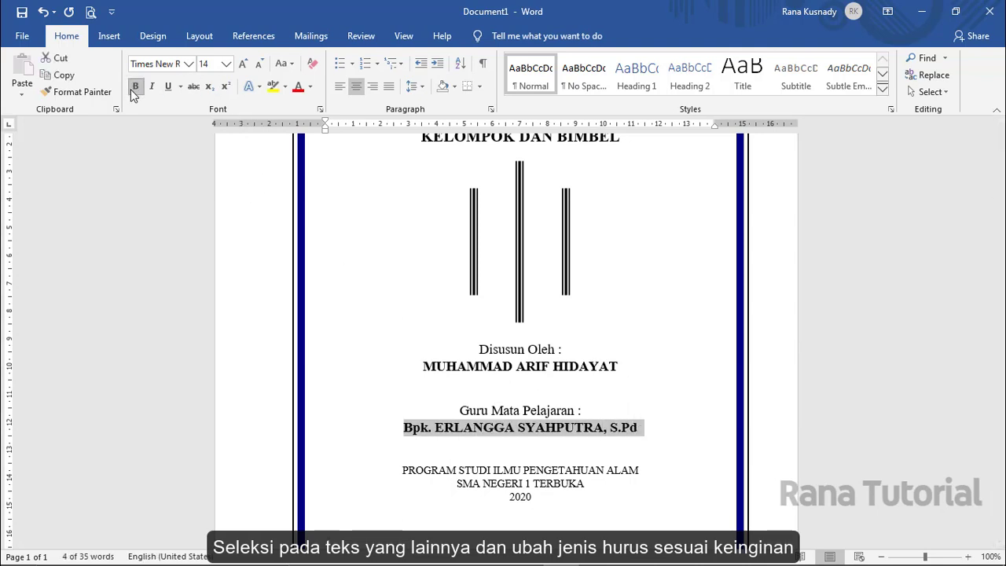
- Make the program, school and year lines bold 16 pt and stretch the bar group taller
left_click_drag(439, 472, 544, 496)
left_click(225, 65)
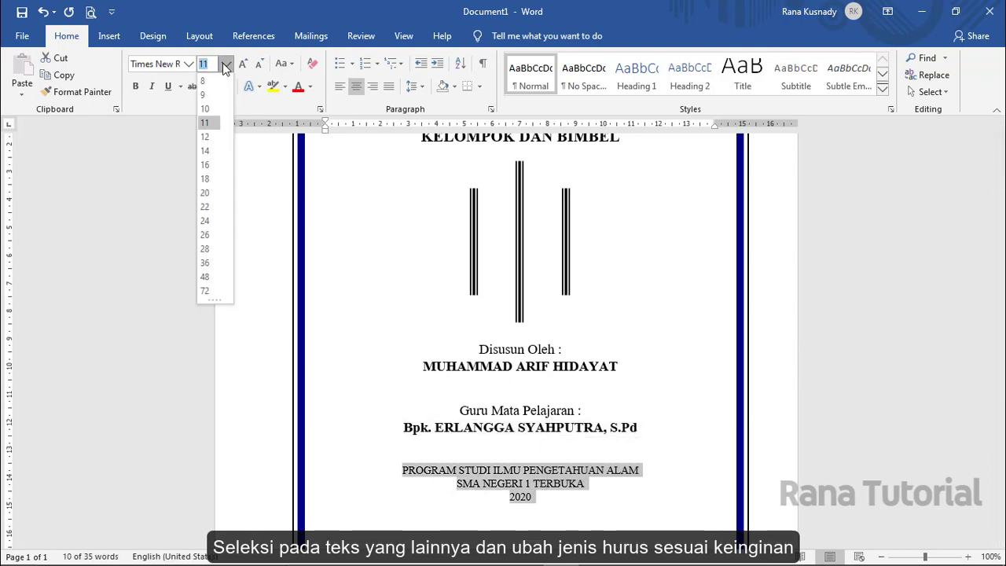
left_click(206, 164)
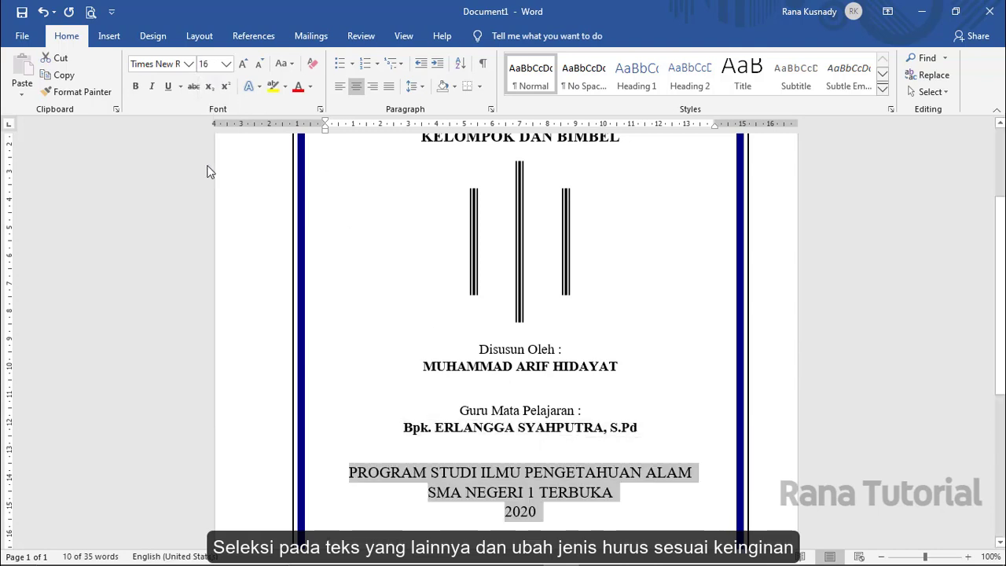
left_click(135, 85)
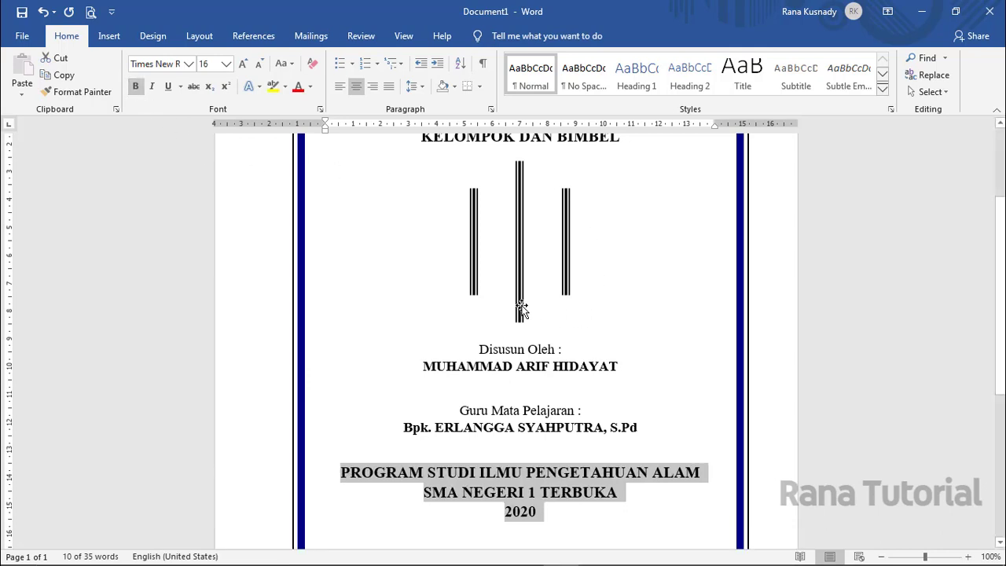
left_click(521, 308)
left_click_drag(519, 333, 521, 389)
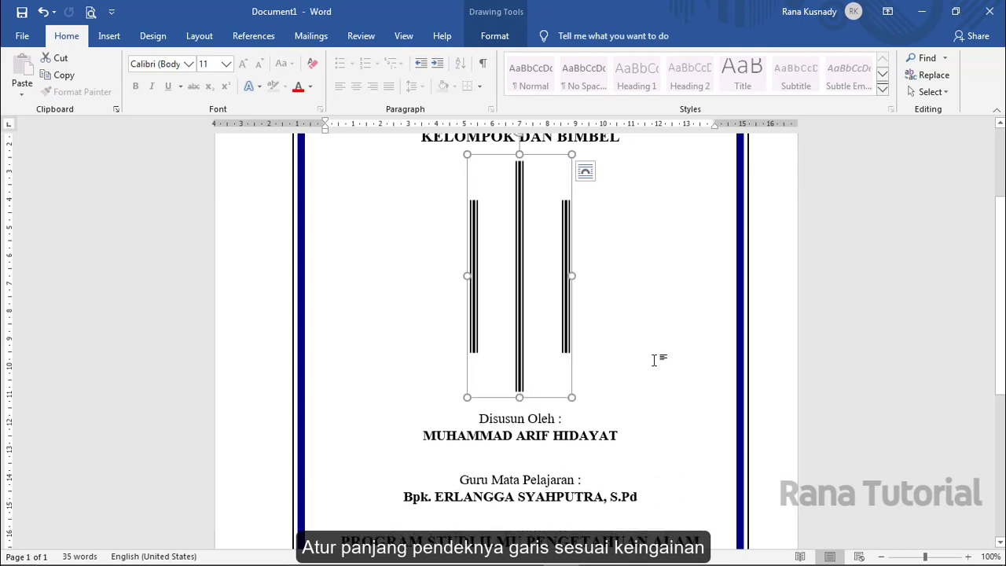
- Drag the bar group's bottom handle further down so the bars push the details lower
scroll(654, 360, "down", 6)
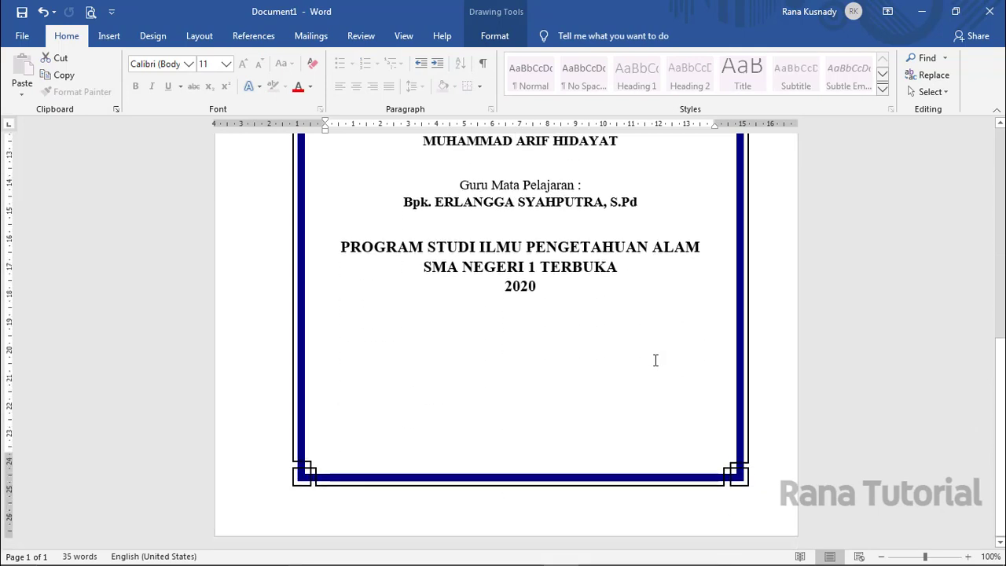
scroll(655, 360, "up", 6)
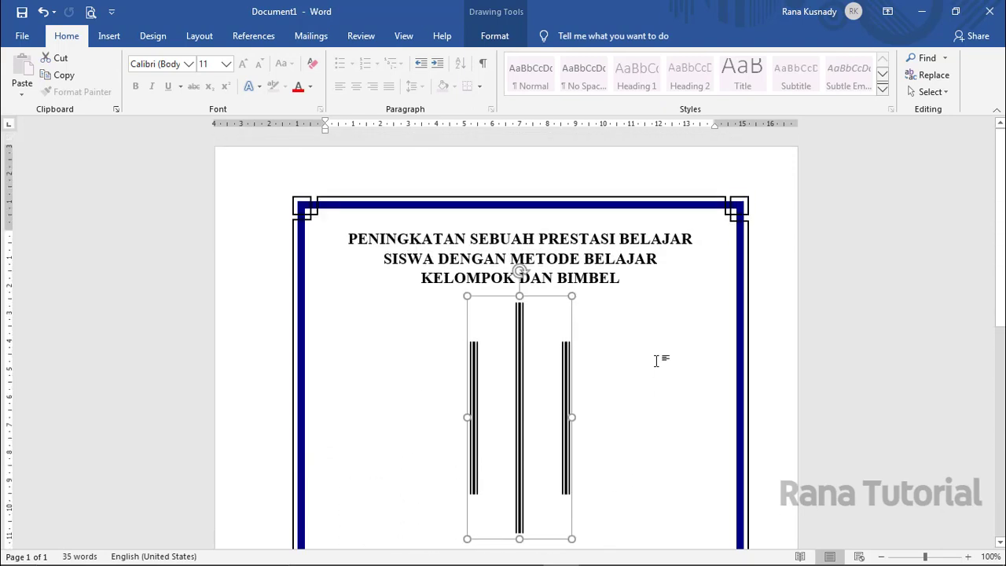
scroll(656, 360, "down", 4)
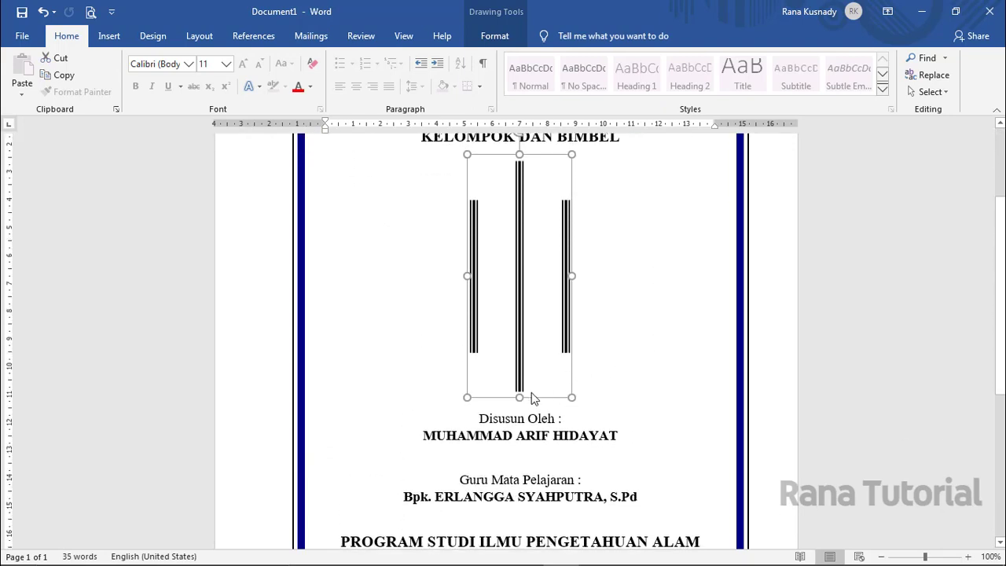
left_click_drag(518, 397, 519, 421)
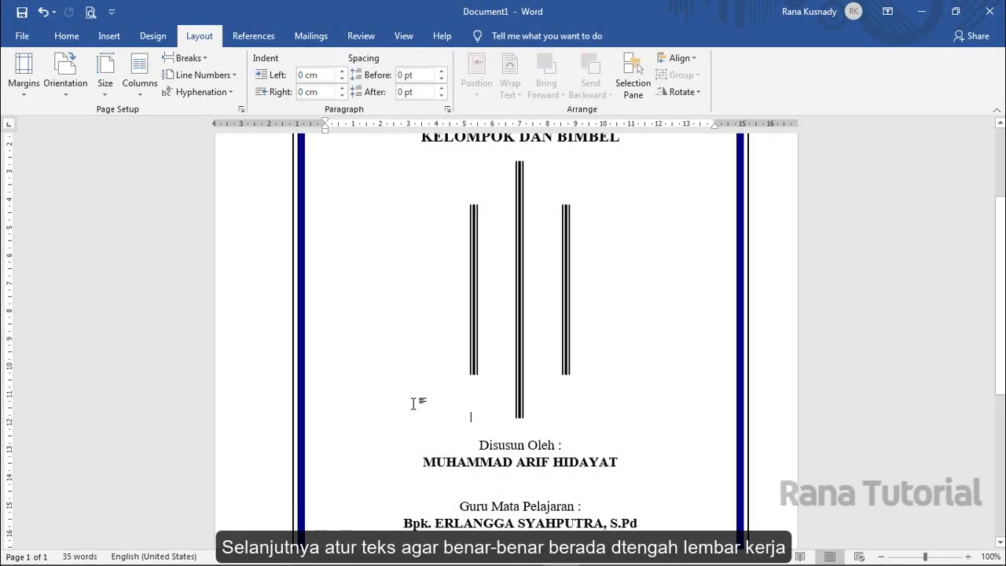
- Set the page's vertical alignment to Center in Page Setup's Layout settings
left_click(106, 92)
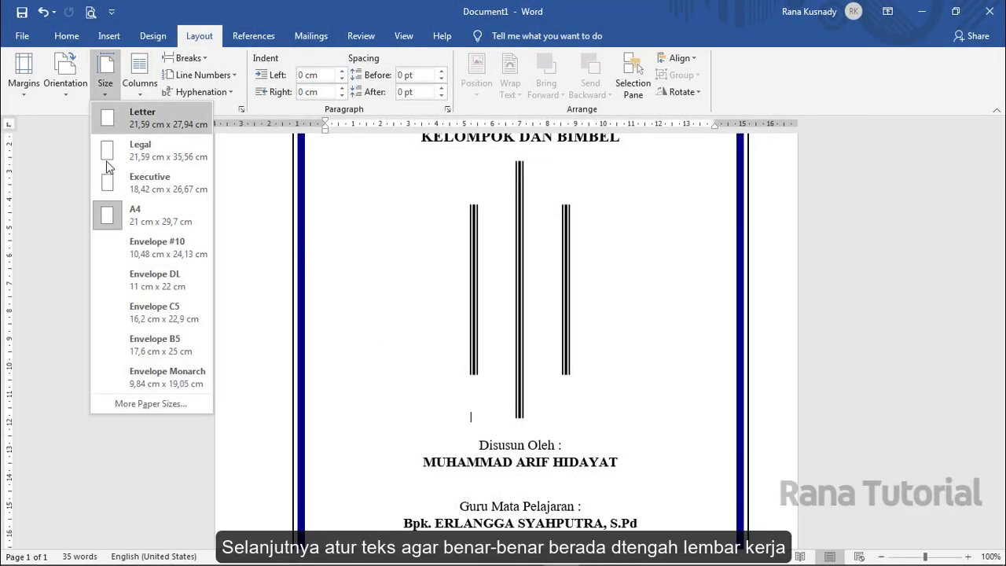
left_click(109, 399)
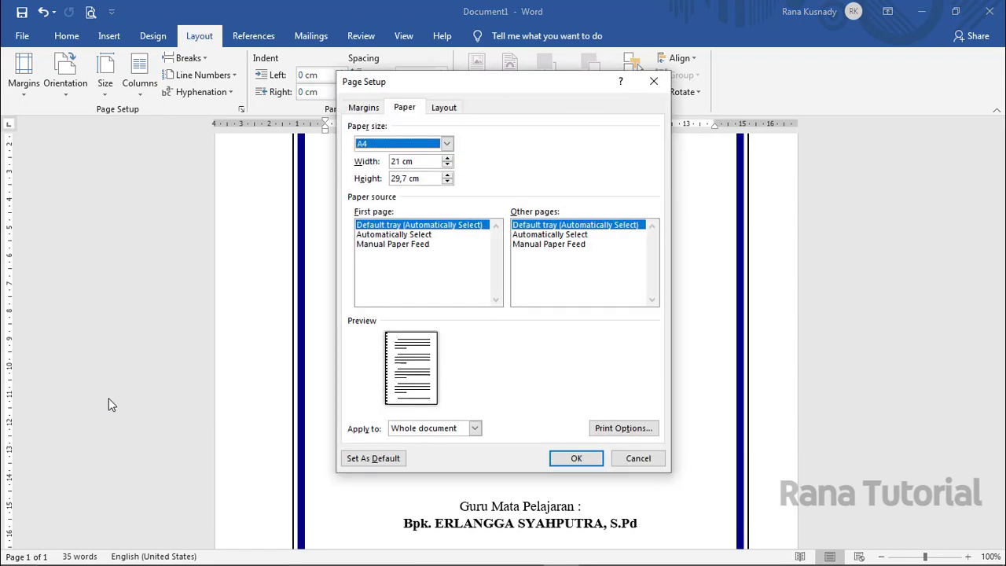
left_click(440, 108)
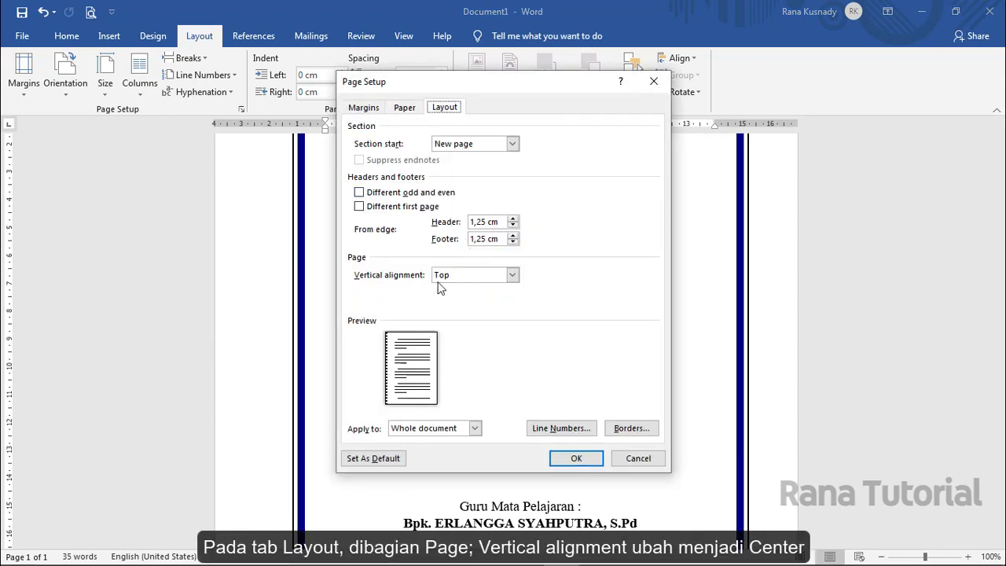
left_click(515, 280)
left_click(504, 297)
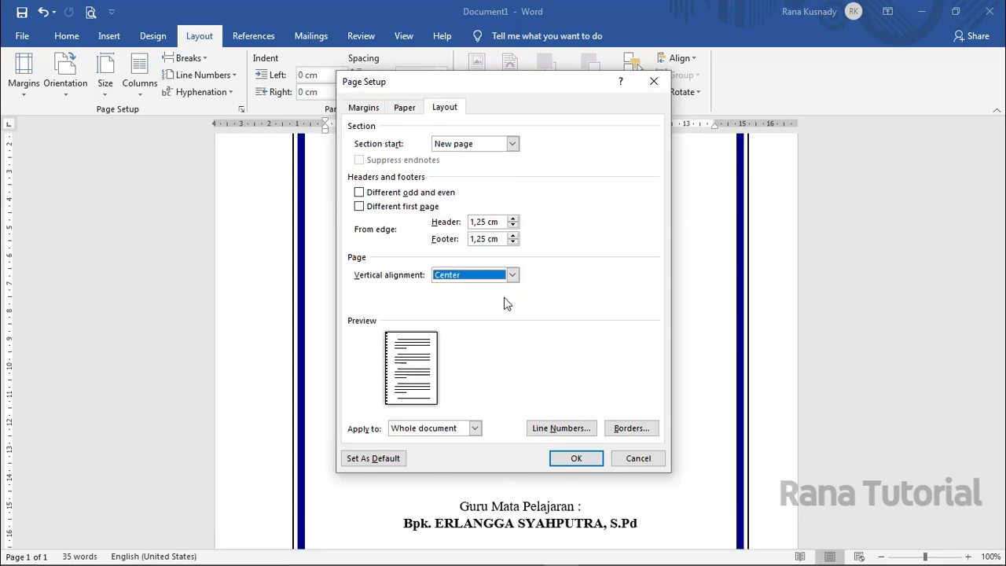
left_click(573, 458)
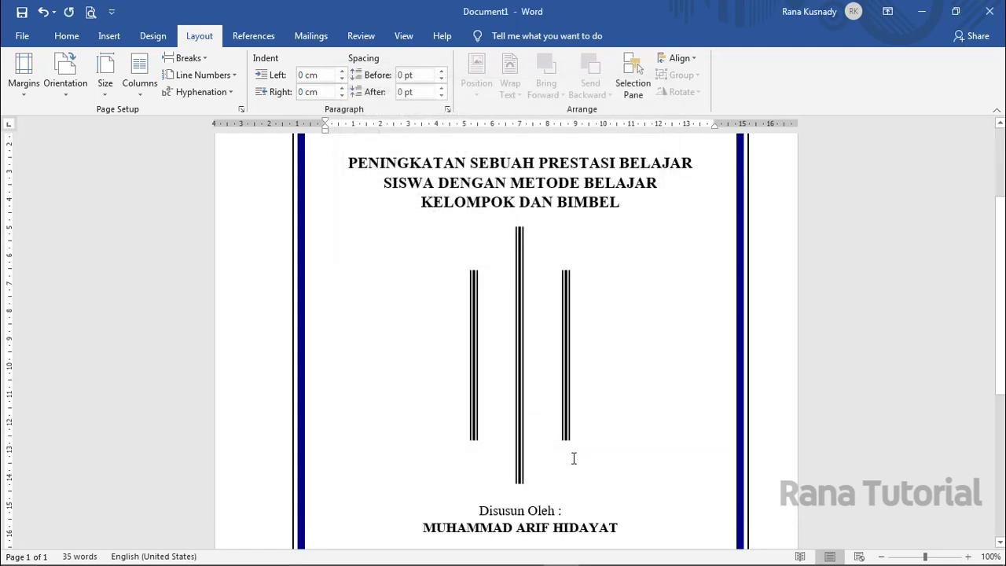
- Insert a blank line just below the triple-line bars and review the finished cover
scroll(573, 461, "up", 3)
scroll(573, 459, "down", 2)
scroll(574, 459, "down", 8)
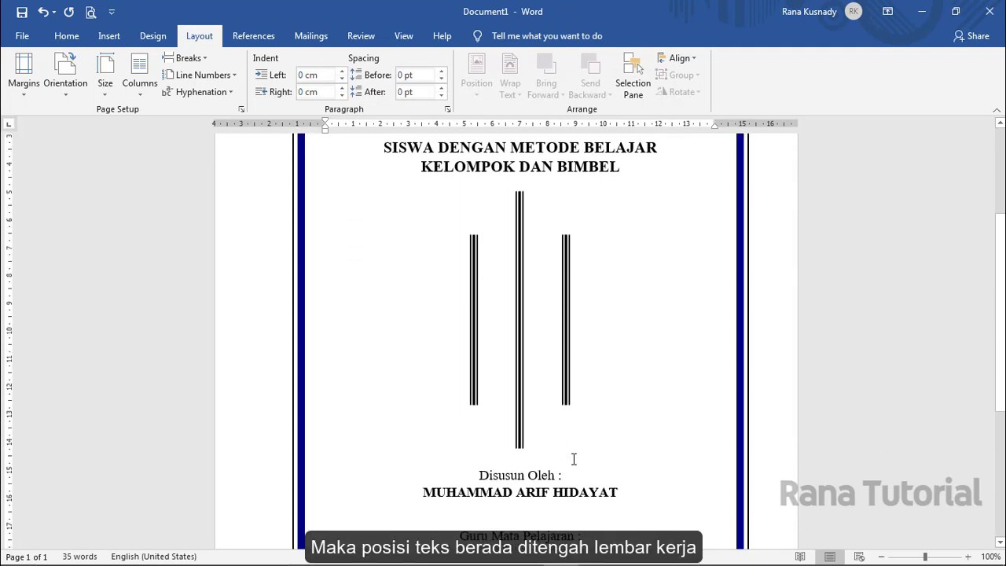
scroll(574, 459, "up", 8)
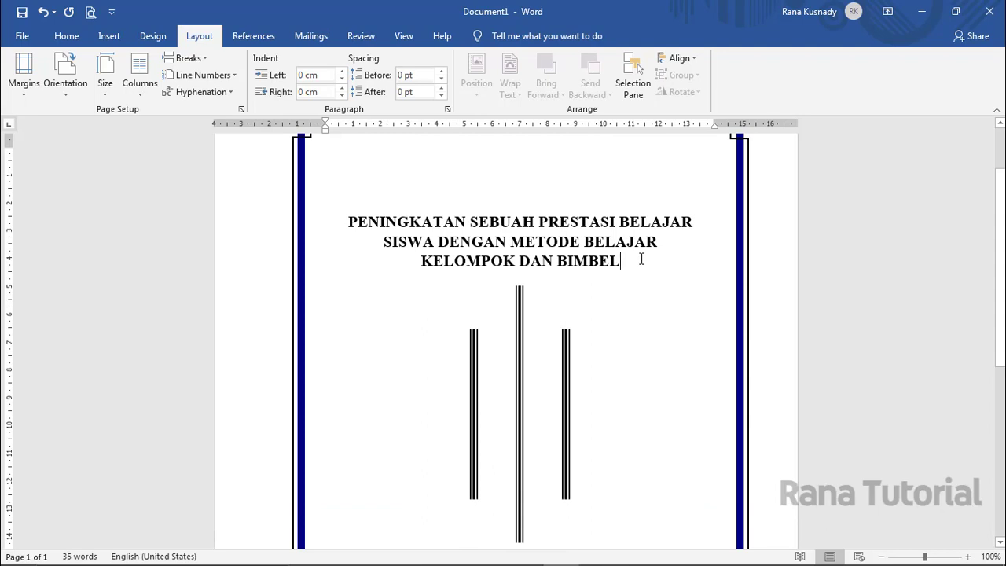
scroll(641, 260, "down", 4)
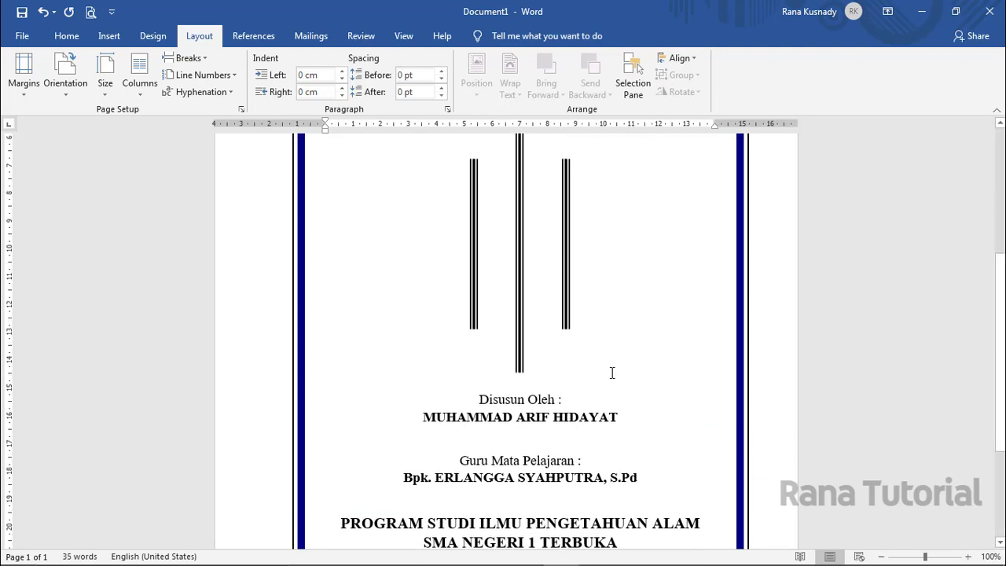
left_click(612, 373)
key("Return")
scroll(613, 373, "up", 5)
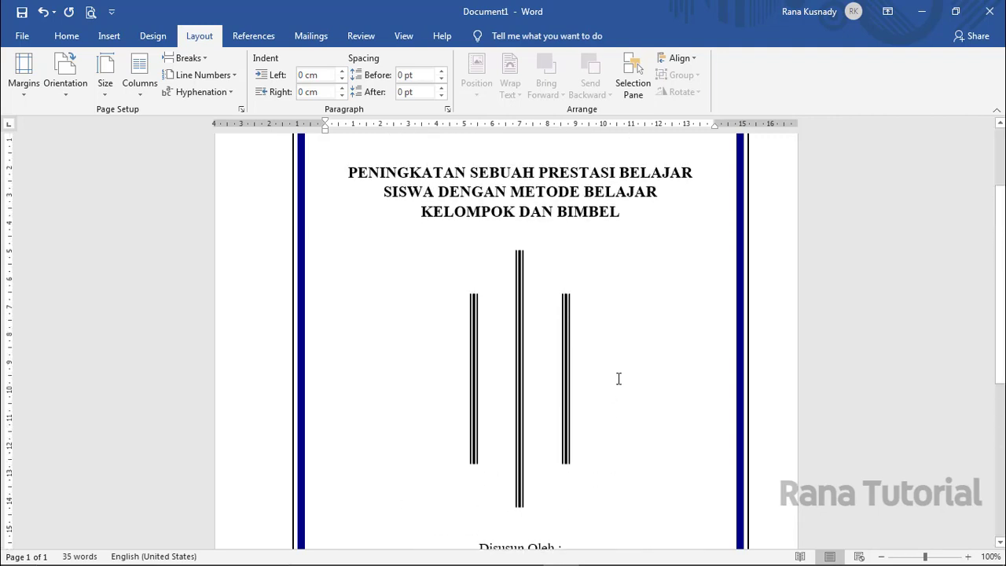
scroll(619, 379, "down", 5)
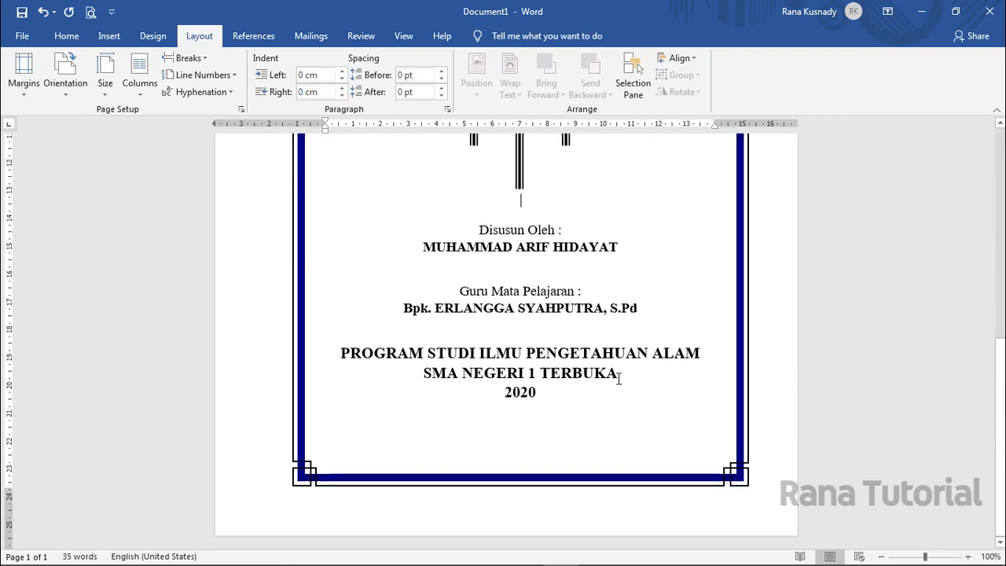
scroll(618, 379, "up", 4)
scroll(619, 378, "up", 6)
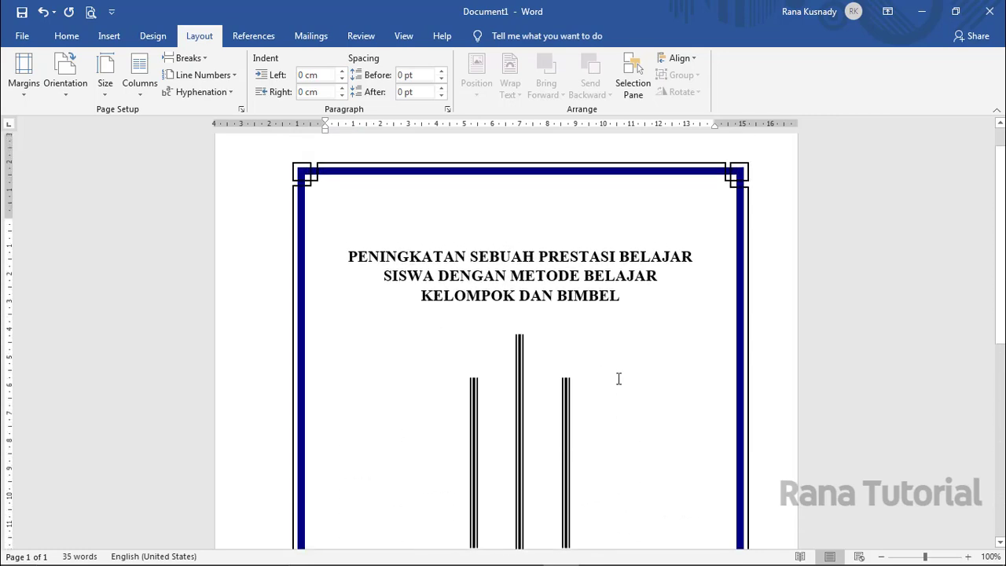